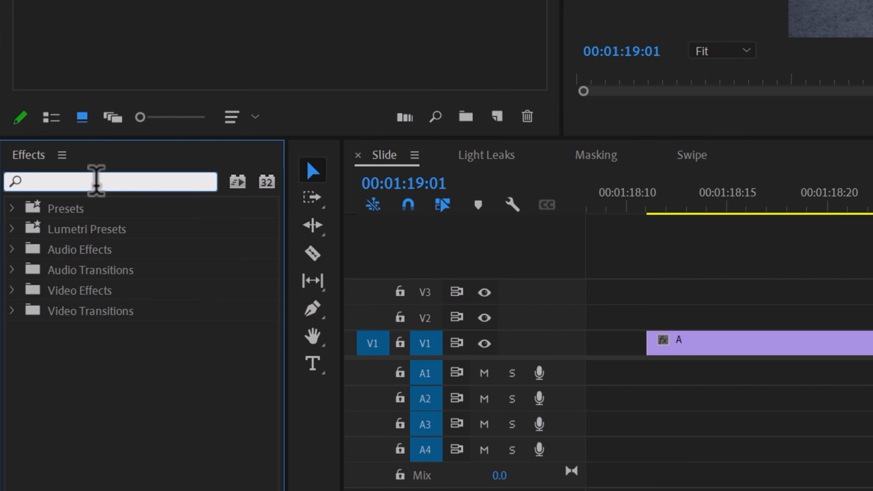
Search for the Offset effect and apply it to the adjustment layer above the cut
{"action": "type", "text": "offset"}
{"action": "left_click", "coordinate": [77, 333]}
{"action": "left_click_drag", "start_coordinate": [76, 331], "coordinate": [424, 310]}
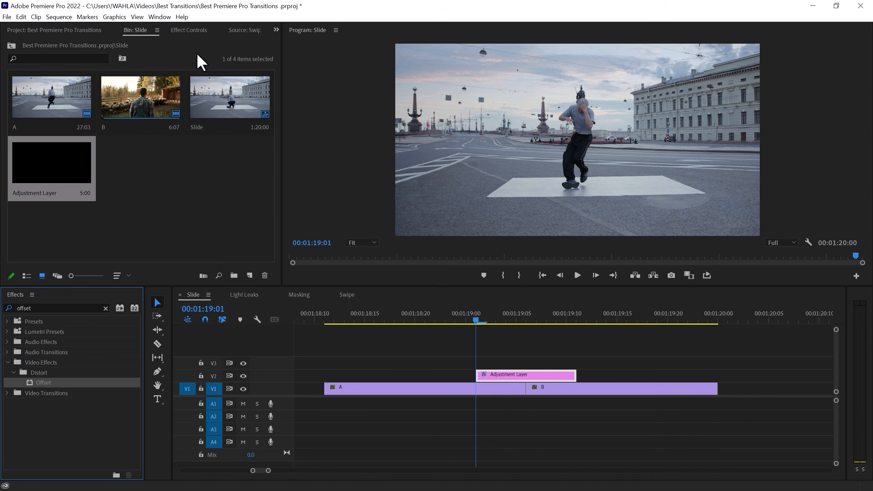
{"action": "left_click", "coordinate": [188, 31]}
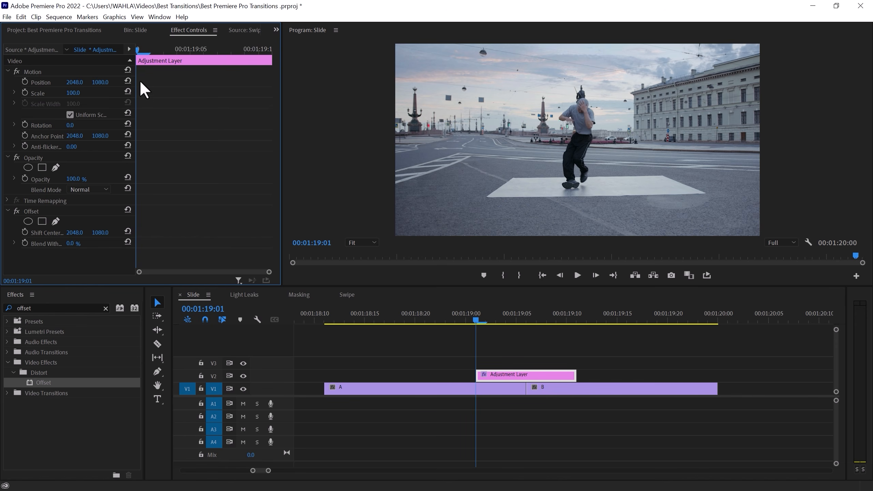
Keyframe Offset's Shift Center To at the layer's start and end, shifting the horizontal value at the end to about 6648
{"action": "key", "text": "Right"}
{"action": "left_click", "coordinate": [25, 232]}
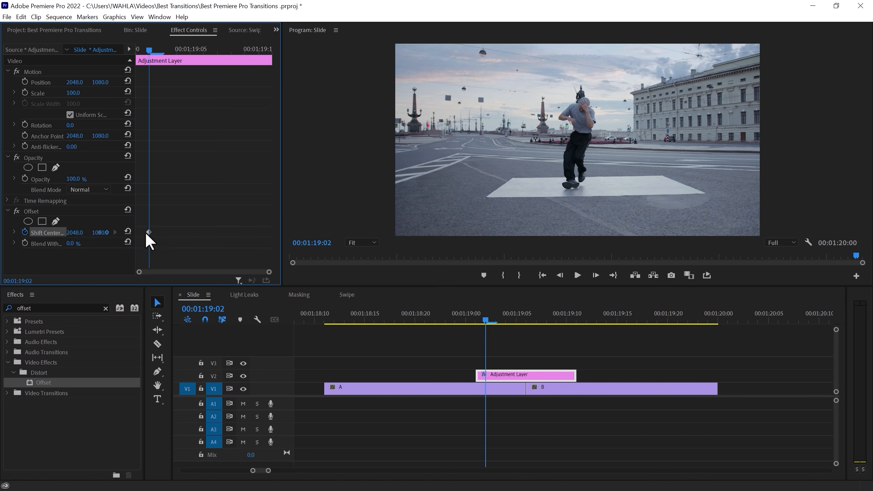
{"action": "left_click_drag", "start_coordinate": [203, 49], "coordinate": [249, 64]}
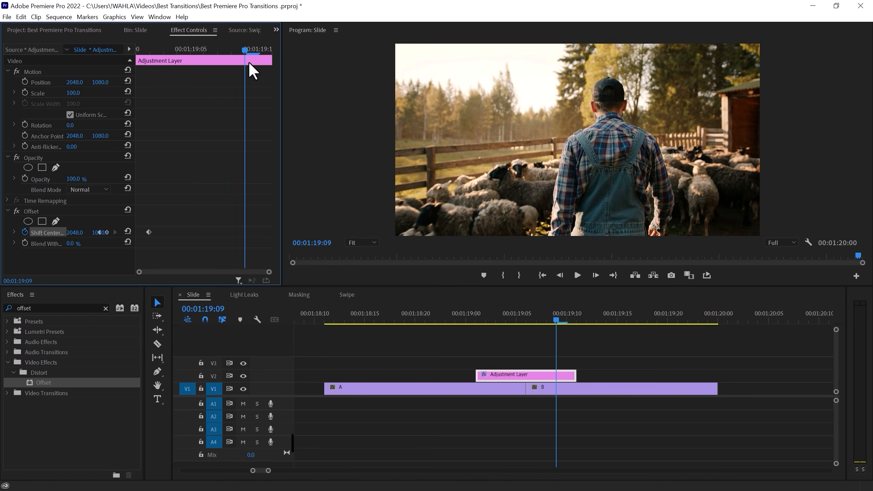
{"action": "left_click_drag", "start_coordinate": [75, 233], "coordinate": [102, 233]}
Expand the Shift Center To graph and drag both keyframes' velocity handles to ease in and out
{"action": "left_click_drag", "start_coordinate": [151, 51], "coordinate": [198, 76]}
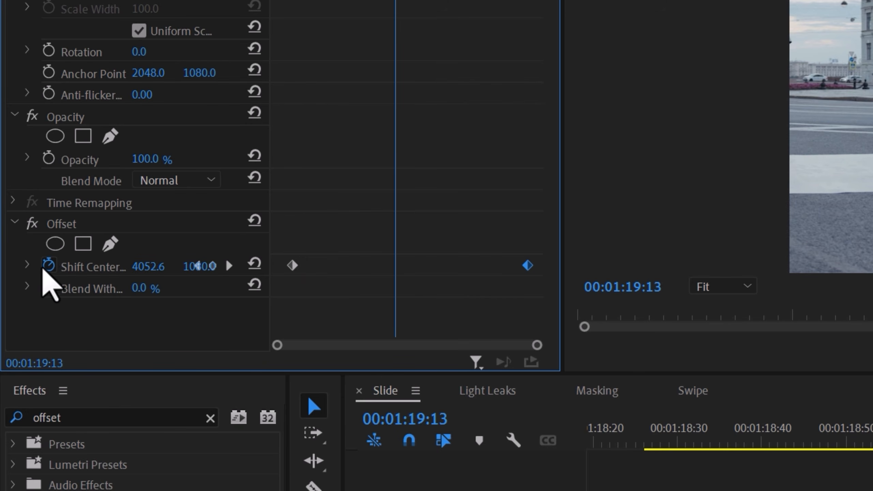
{"action": "left_click", "coordinate": [27, 266]}
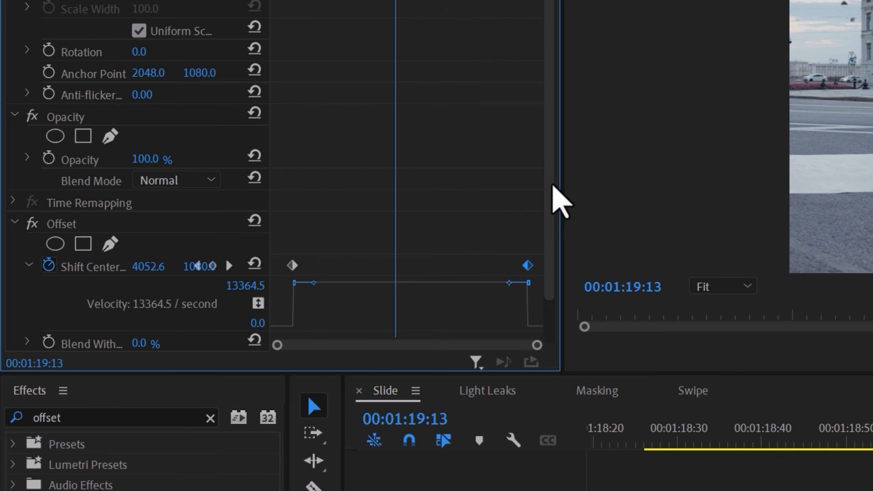
{"action": "left_click_drag", "start_coordinate": [551, 183], "coordinate": [552, 226]}
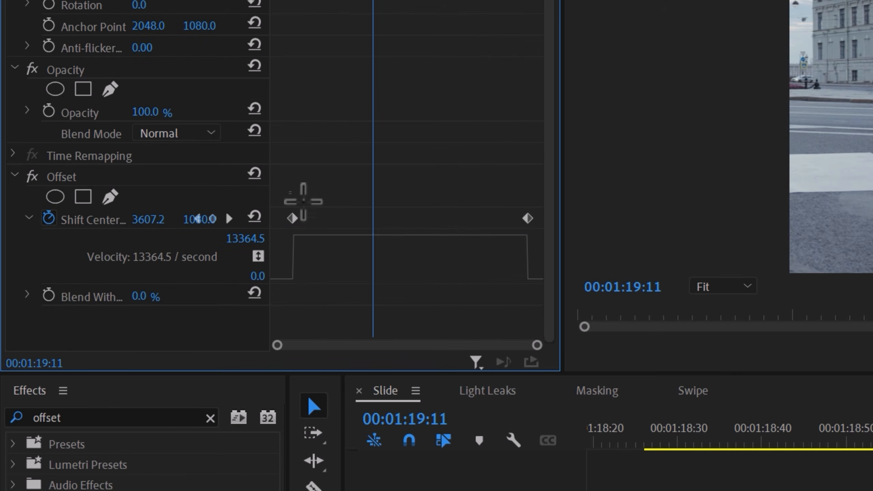
{"action": "left_click", "coordinate": [292, 218]}
{"action": "left_click_drag", "start_coordinate": [314, 236], "coordinate": [368, 281]}
{"action": "left_click", "coordinate": [527, 218]}
{"action": "left_click_drag", "start_coordinate": [505, 258], "coordinate": [443, 280]}
Apply Directional Blur to the adjustment layer and set its Direction to 90°
{"action": "key", "text": "shift+Left"}
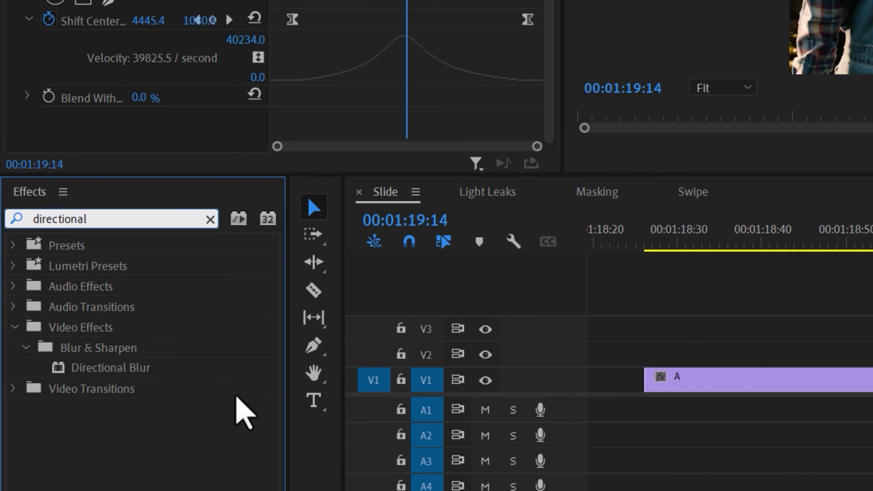
{"action": "left_click_drag", "start_coordinate": [138, 369], "coordinate": [481, 357]}
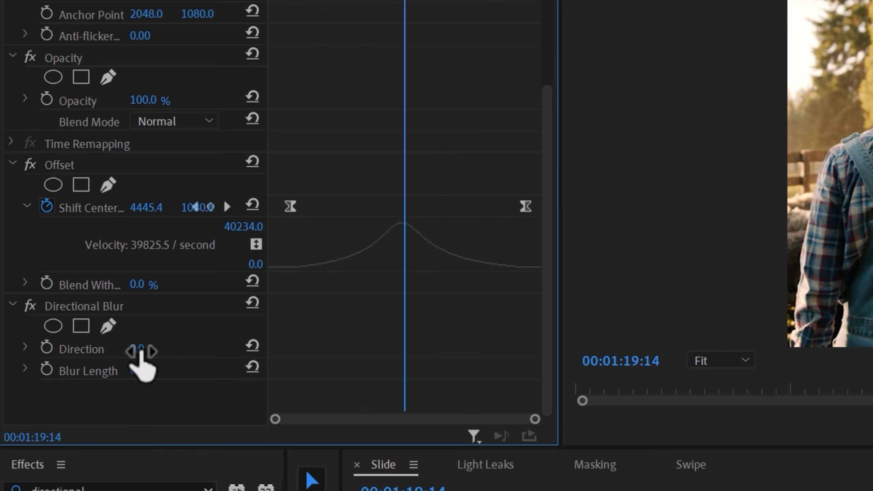
{"action": "left_click", "coordinate": [141, 351]}
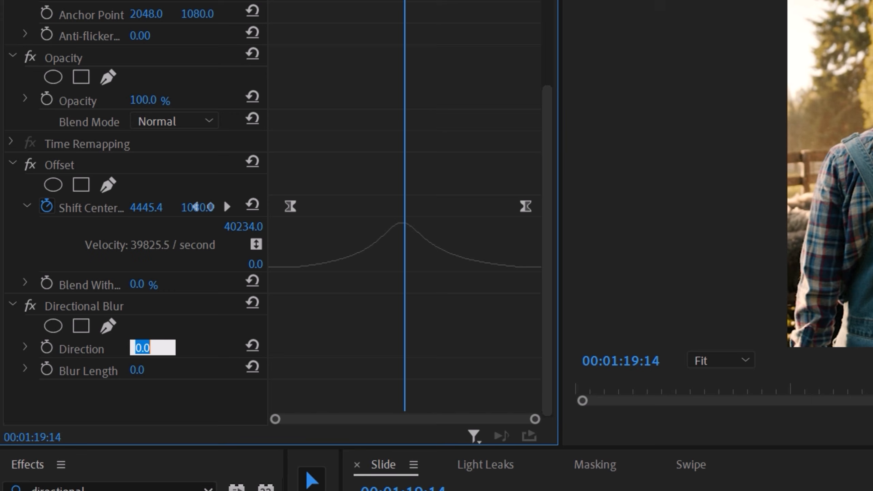
{"action": "type", "text": "90"}
{"action": "key", "text": "Return"}
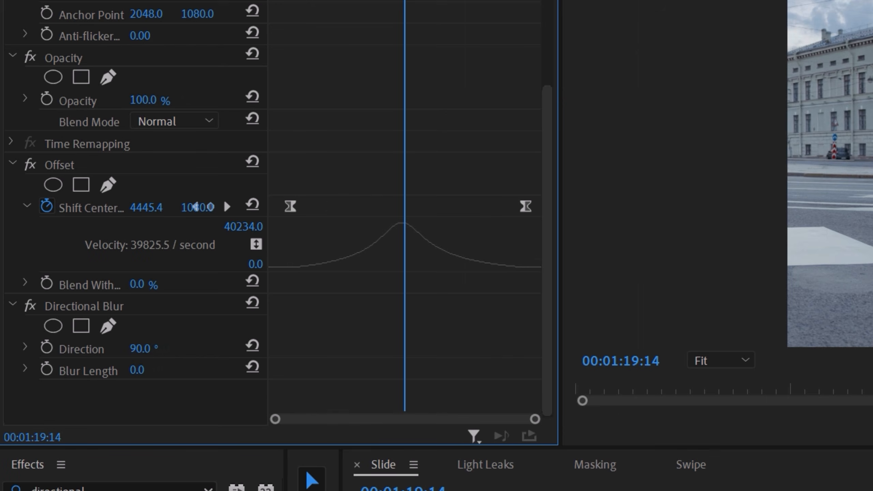
Add a Blur Length keyframe at the middle of the transition set to 150
{"action": "left_click", "coordinate": [46, 369]}
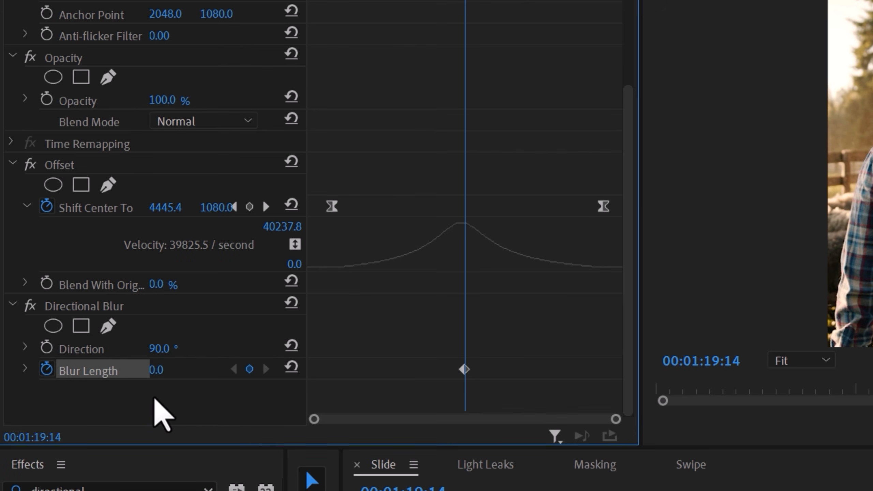
{"action": "left_click_drag", "start_coordinate": [157, 370], "coordinate": [196, 370]}
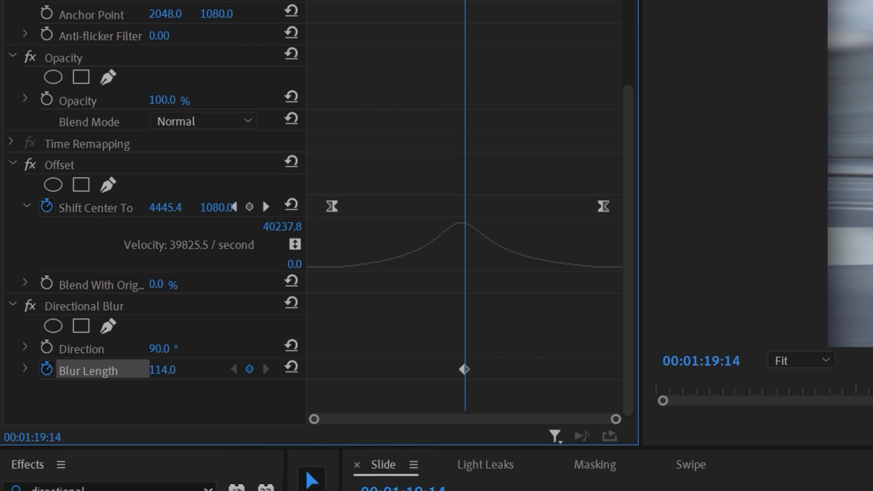
{"action": "left_click", "coordinate": [174, 367]}
{"action": "type", "text": "150"}
{"action": "key", "text": "Return"}
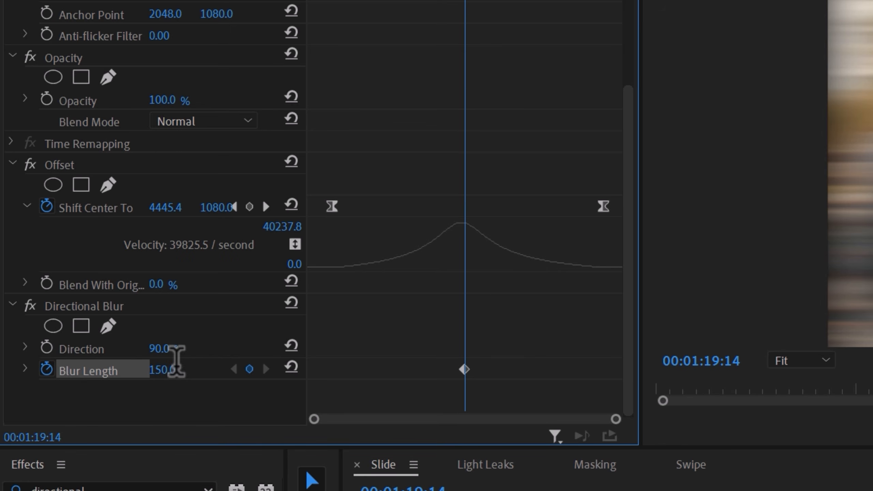
Go to the first Shift Center keyframe and add a Blur Length keyframe of 0 there
{"action": "left_click_drag", "start_coordinate": [468, 1], "coordinate": [332, 2]}
{"action": "left_click", "coordinate": [332, 206]}
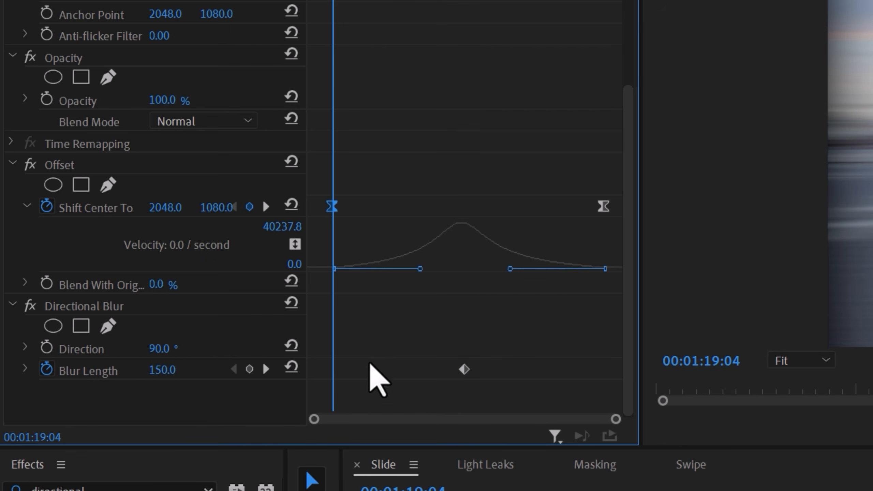
{"action": "left_click", "coordinate": [172, 370]}
{"action": "type", "text": "0"}
{"action": "key", "text": "Return"}
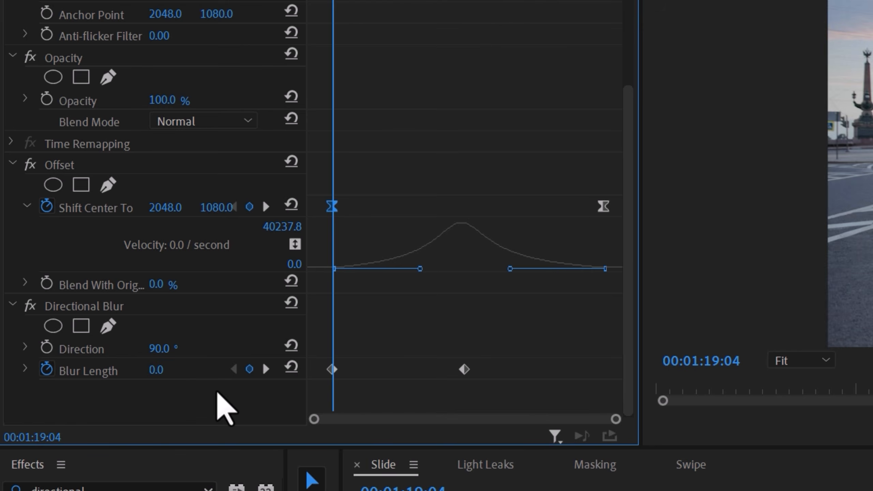
Add a Blur Length keyframe of 0 at the last keyframe position
{"action": "left_click", "coordinate": [609, 3]}
{"action": "left_click", "coordinate": [155, 368]}
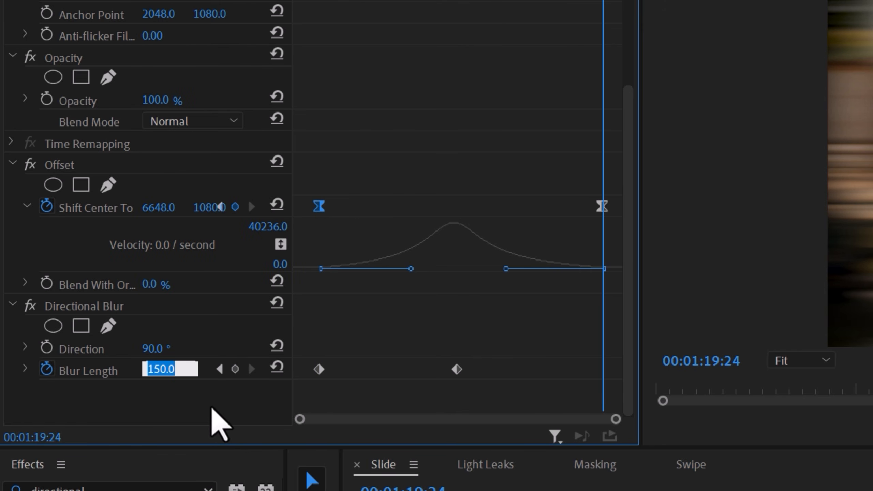
{"action": "type", "text": "0"}
{"action": "key", "text": "Return"}
{"action": "left_click_drag", "start_coordinate": [503, 3], "coordinate": [525, 27]}
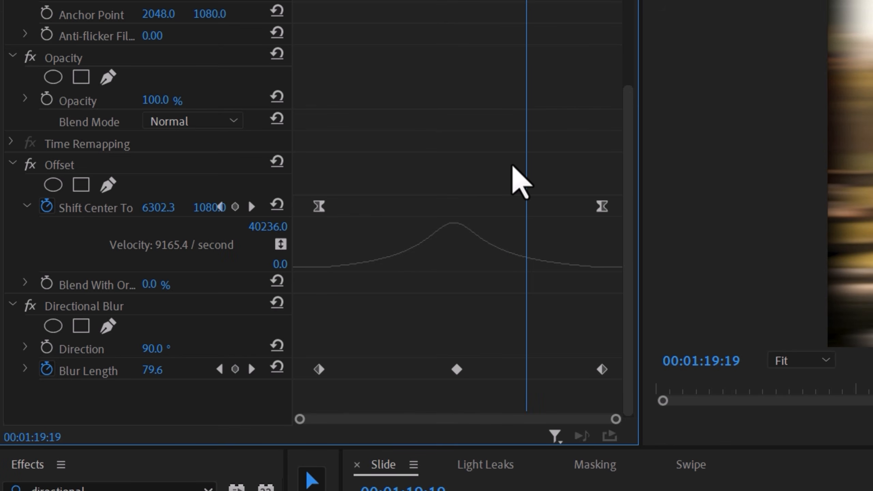
Expand the Blur Length graph and adjust the first and last keyframes' Bezier handles to ease the blur
{"action": "left_click", "coordinate": [25, 369]}
{"action": "scroll", "coordinate": [189, 378], "scroll_direction": "down", "scroll_amount": 3}
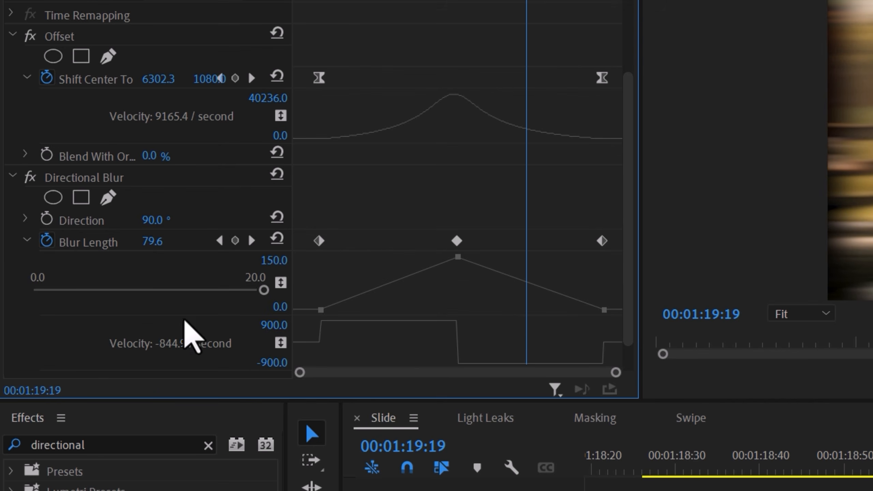
{"action": "left_click", "coordinate": [319, 241]}
{"action": "left_click_drag", "start_coordinate": [320, 321], "coordinate": [375, 334]}
{"action": "left_click_drag", "start_coordinate": [373, 302], "coordinate": [373, 310]}
{"action": "left_click_drag", "start_coordinate": [372, 343], "coordinate": [361, 344]}
{"action": "left_click", "coordinate": [605, 310]}
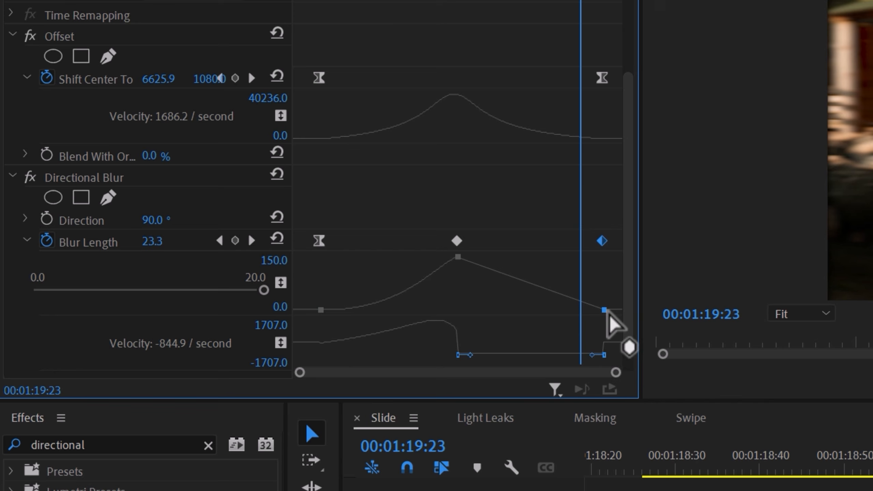
{"action": "left_click_drag", "start_coordinate": [589, 354], "coordinate": [557, 339]}
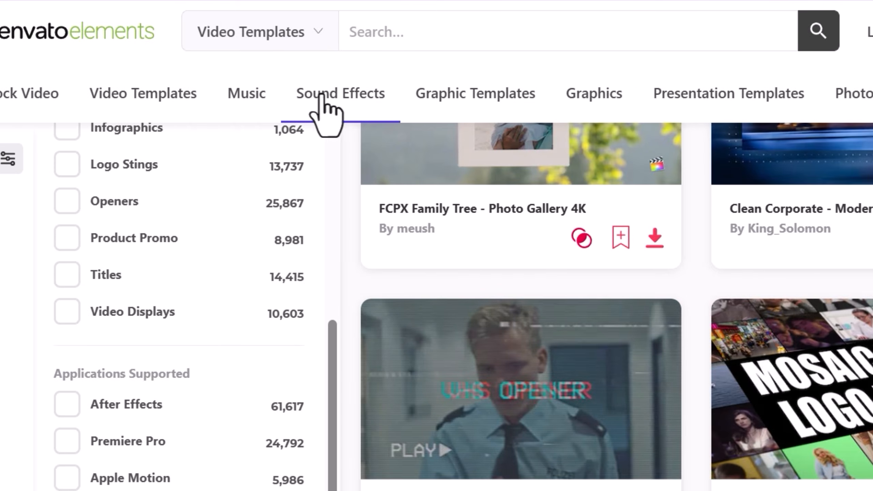
{"action": "mouse_move", "coordinate": [401, 95]}
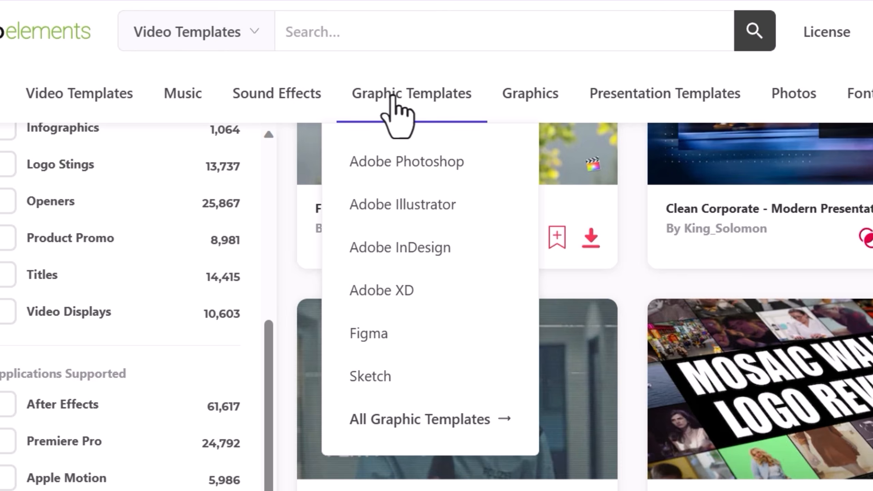
{"action": "mouse_move", "coordinate": [683, 101]}
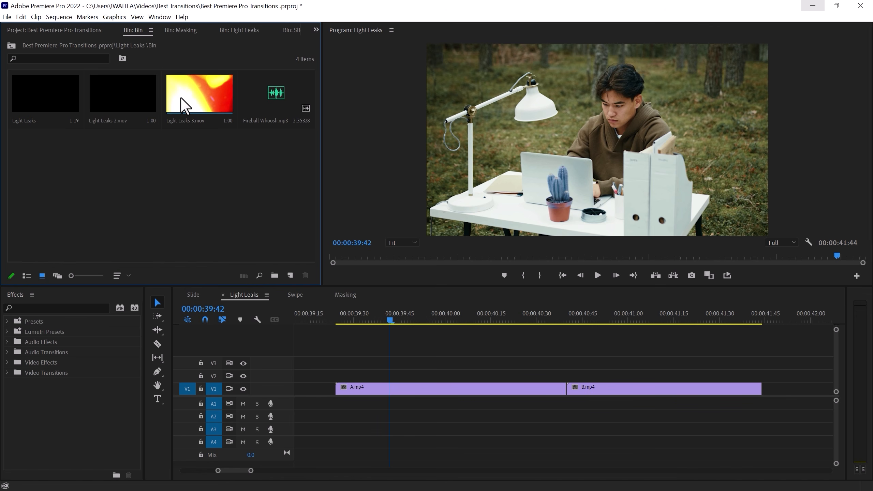
Place the Light Leaks clip on the track above, positioned over the cut between A.mp4 and B.mp4
{"action": "left_click_drag", "start_coordinate": [46, 93], "coordinate": [410, 378]}
{"action": "left_click_drag", "start_coordinate": [419, 317], "coordinate": [561, 321]}
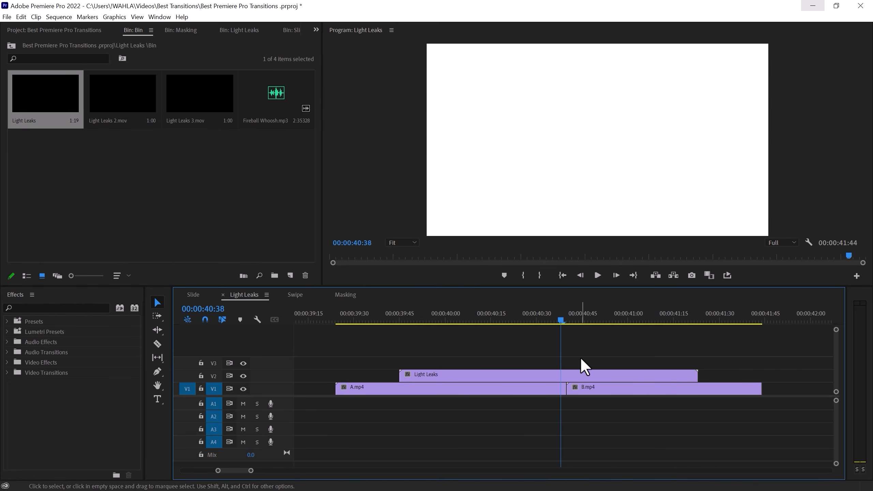
{"action": "left_click", "coordinate": [582, 378]}
{"action": "left_click_drag", "start_coordinate": [586, 378], "coordinate": [582, 386]}
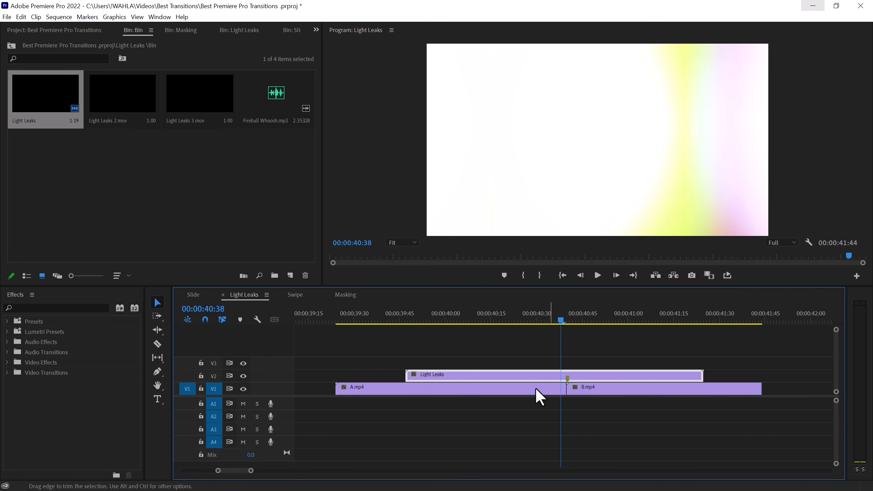
Trim the Light Leaks clip's start and end closer around the cut
{"action": "left_click_drag", "start_coordinate": [549, 322], "coordinate": [500, 322]}
{"action": "left_click_drag", "start_coordinate": [408, 376], "coordinate": [479, 376]}
{"action": "left_click_drag", "start_coordinate": [702, 375], "coordinate": [637, 376]}
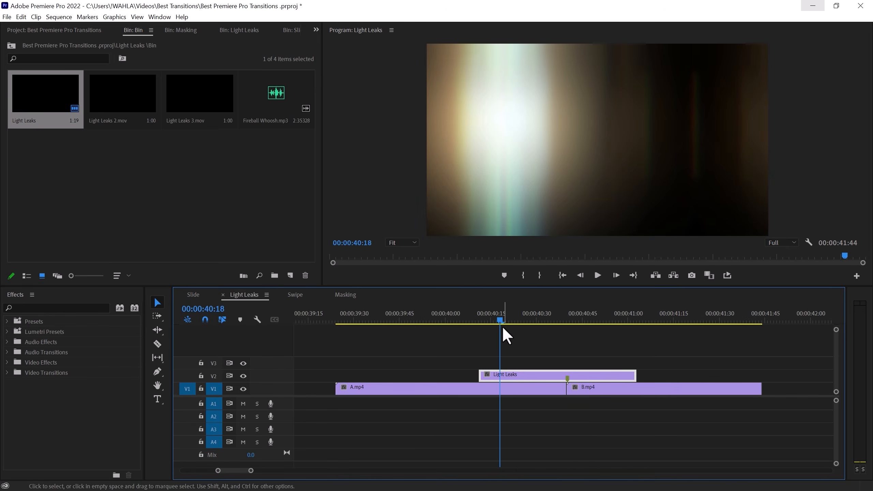
Set the Light Leaks clip's blend mode to Screen
{"action": "left_click_drag", "start_coordinate": [502, 323], "coordinate": [483, 320]}
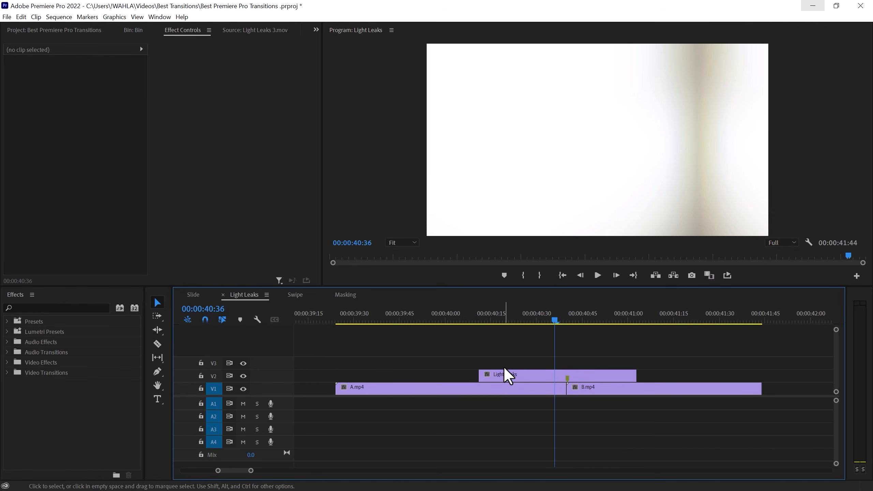
{"action": "left_click", "coordinate": [505, 369]}
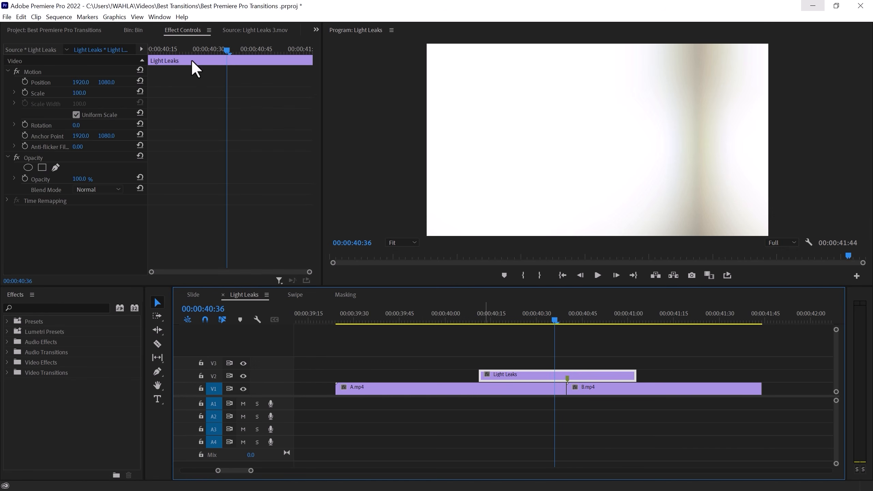
{"action": "left_click", "coordinate": [99, 190]}
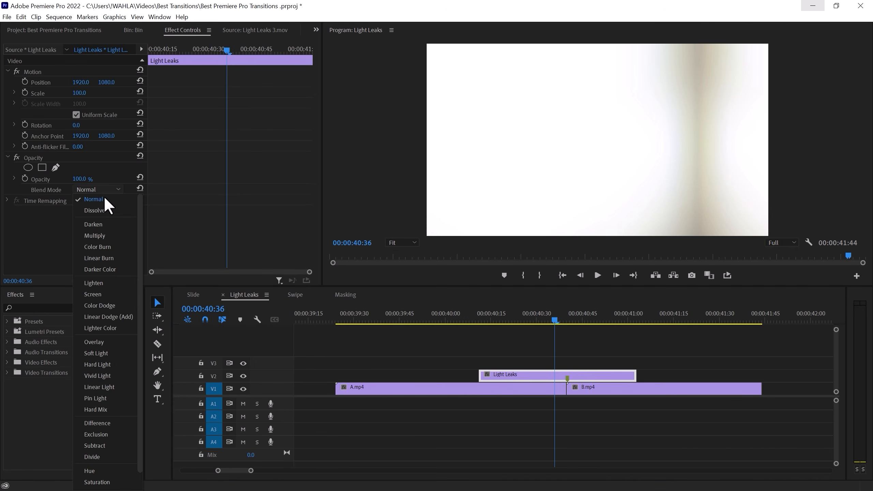
{"action": "left_click", "coordinate": [117, 298]}
Play back the light leak transition
{"action": "left_click", "coordinate": [473, 314]}
{"action": "key", "text": "space"}
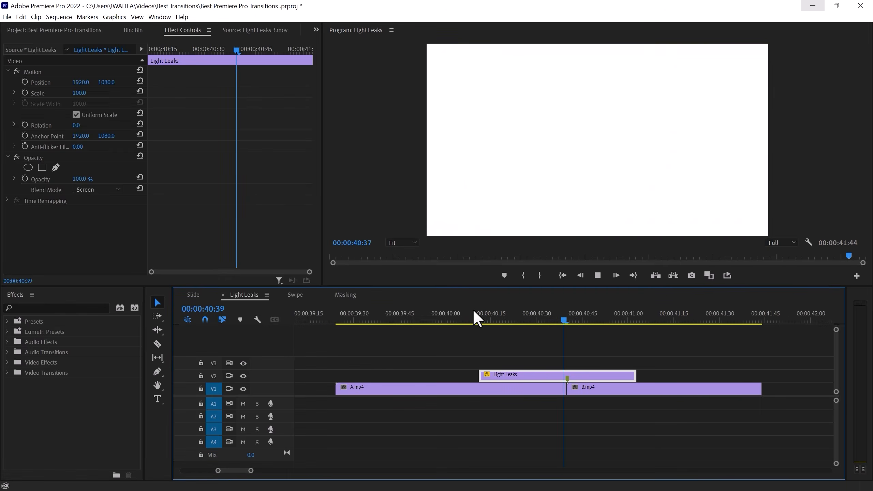
{"action": "left_click", "coordinate": [468, 315]}
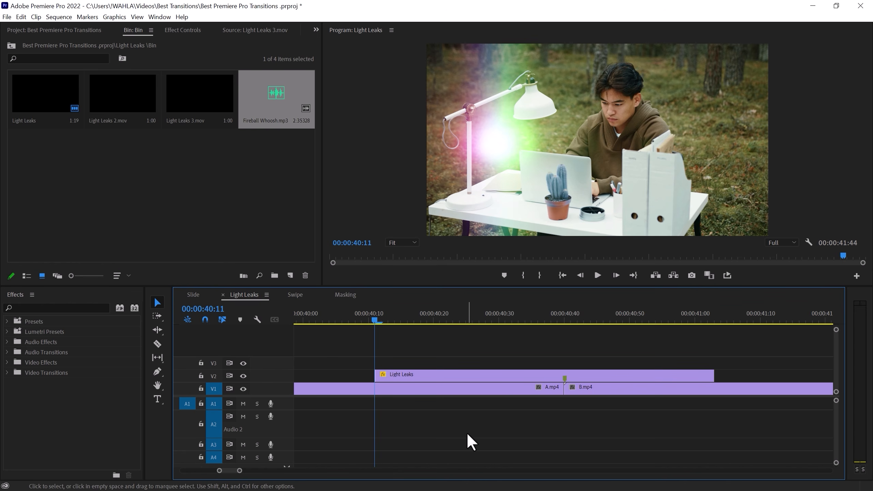
Add the Fireball Whoosh.mp3 audio to an audio track under the transition
{"action": "left_click_drag", "start_coordinate": [272, 103], "coordinate": [461, 429]}
{"action": "left_click_drag", "start_coordinate": [740, 433], "coordinate": [628, 433]}
{"action": "scroll", "coordinate": [632, 430], "scroll_direction": "down", "scroll_amount": 1}
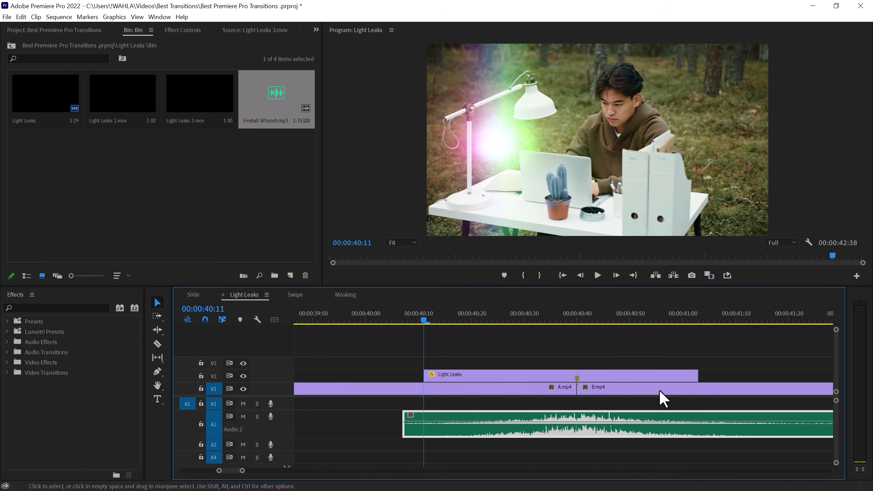
Split the whoosh audio at the Light Leaks clip's end, delete the remainder, and align the audio's start
{"action": "left_click", "coordinate": [715, 319]}
{"action": "key", "text": "ctrl+k"}
{"action": "left_click", "coordinate": [733, 432]}
{"action": "key", "text": "Delete"}
{"action": "left_click_drag", "start_coordinate": [713, 430], "coordinate": [703, 431]}
{"action": "left_click_drag", "start_coordinate": [404, 432], "coordinate": [420, 432]}
{"action": "right_click", "coordinate": [420, 432]}
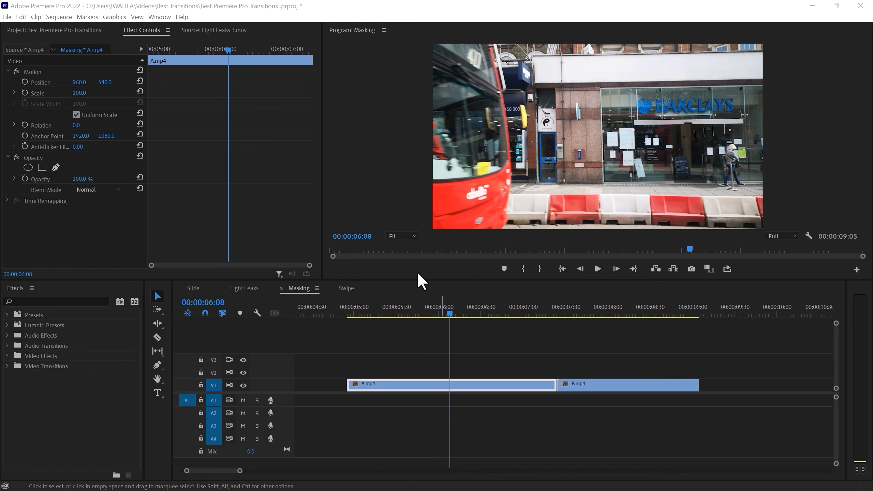
Play through the Masking sequence around the cut between A.mp4 and B.mp4
{"action": "left_click", "coordinate": [355, 312]}
{"action": "key", "text": "space"}
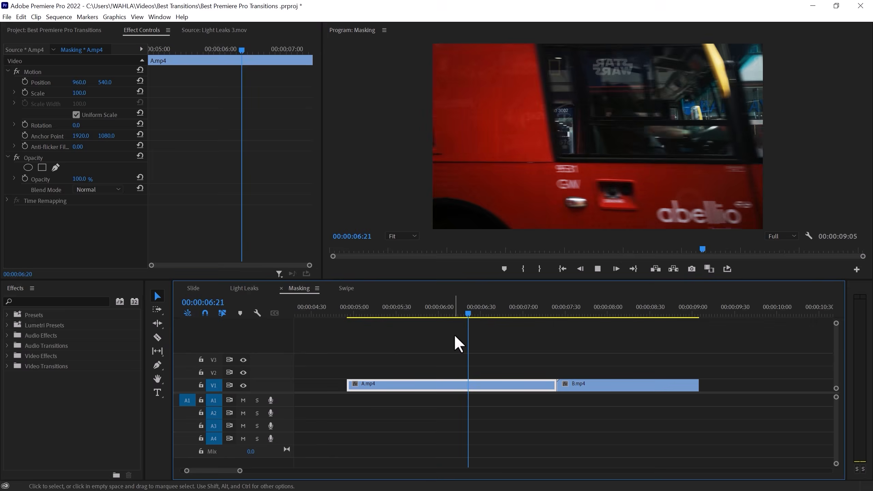
{"action": "mouse_move", "coordinate": [526, 312]}
{"action": "left_mouse_down"}
{"action": "mouse_move", "coordinate": [534, 311]}
{"action": "mouse_move", "coordinate": [509, 311]}
{"action": "mouse_move", "coordinate": [519, 313]}
{"action": "left_mouse_up"}
Draw a pen mask on clip A's opacity along the passing bus's trailing edge and invert it
{"action": "left_click", "coordinate": [58, 17]}
{"action": "left_click_drag", "start_coordinate": [454, 312], "coordinate": [514, 326]}
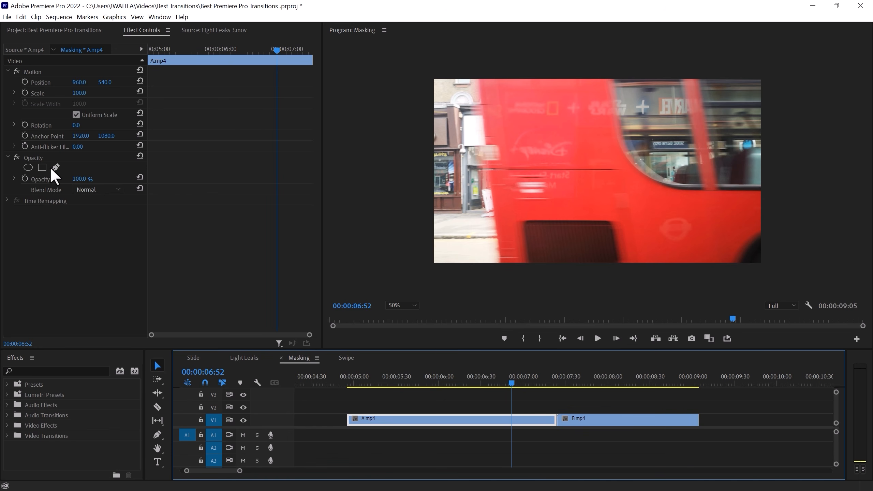
{"action": "left_click", "coordinate": [56, 168]}
{"action": "left_click", "coordinate": [478, 76]}
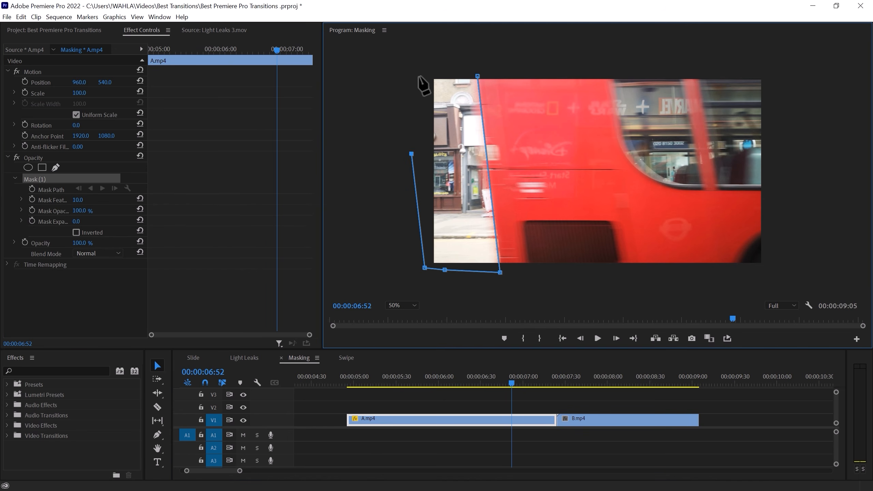
{"action": "left_click", "coordinate": [477, 76]}
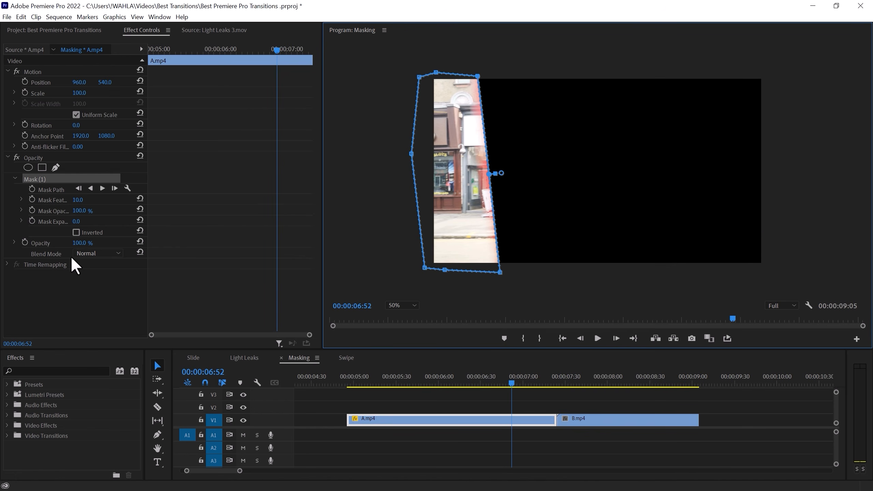
{"action": "left_click", "coordinate": [76, 233]}
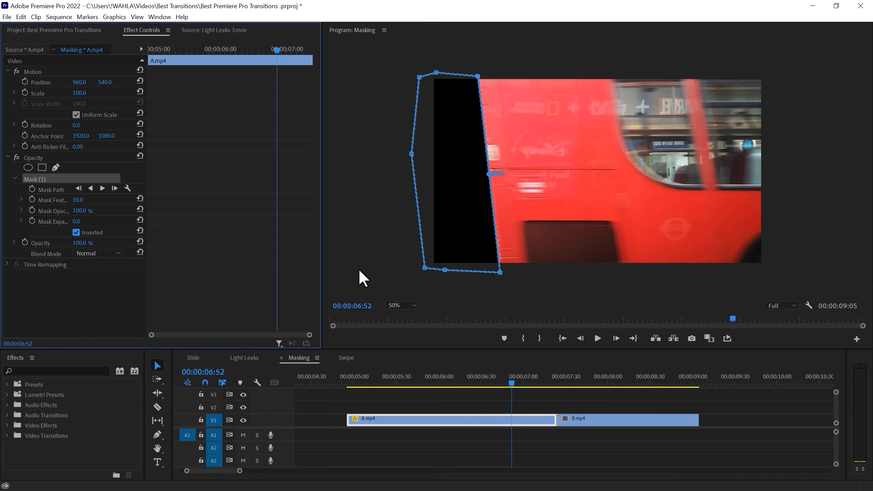
Keyframe the mask path and, frame by frame, move its points to follow the bus's trailing edge across the frame
{"action": "left_click", "coordinate": [32, 189]}
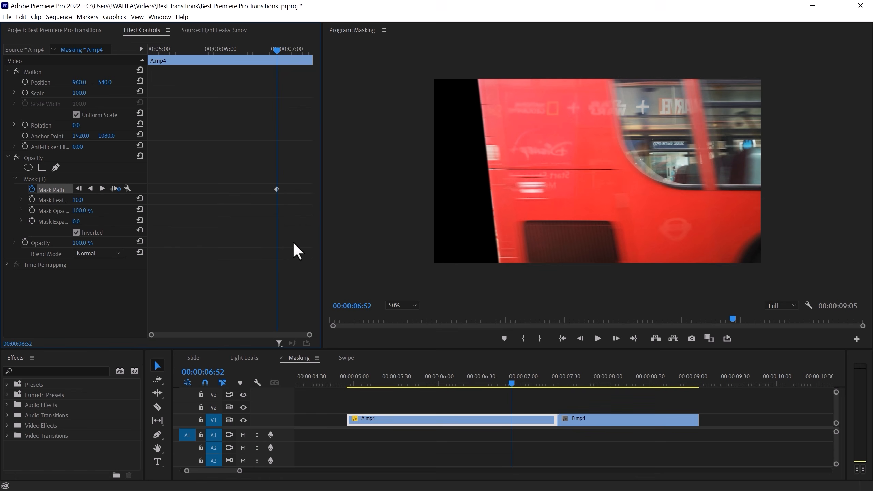
{"action": "key", "text": "Right"}
{"action": "key", "text": "Right"}
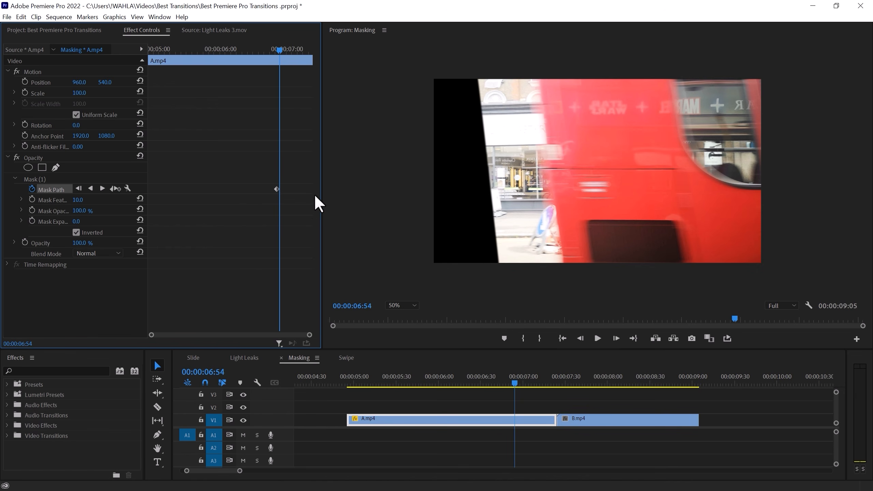
{"action": "left_click", "coordinate": [41, 182]}
{"action": "left_click_drag", "start_coordinate": [478, 78], "coordinate": [538, 69]}
{"action": "left_click_drag", "start_coordinate": [499, 272], "coordinate": [624, 284]}
{"action": "key", "text": "Right"}
{"action": "key", "text": "Right"}
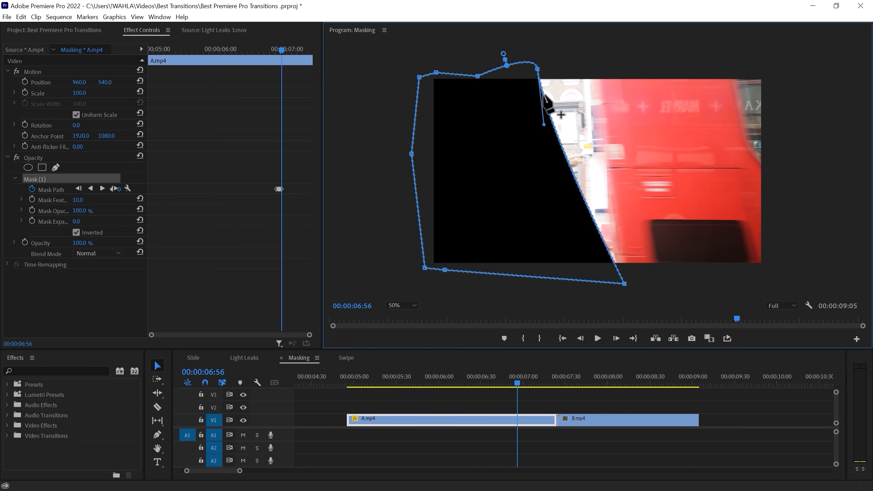
{"action": "left_click_drag", "start_coordinate": [544, 96], "coordinate": [590, 61]}
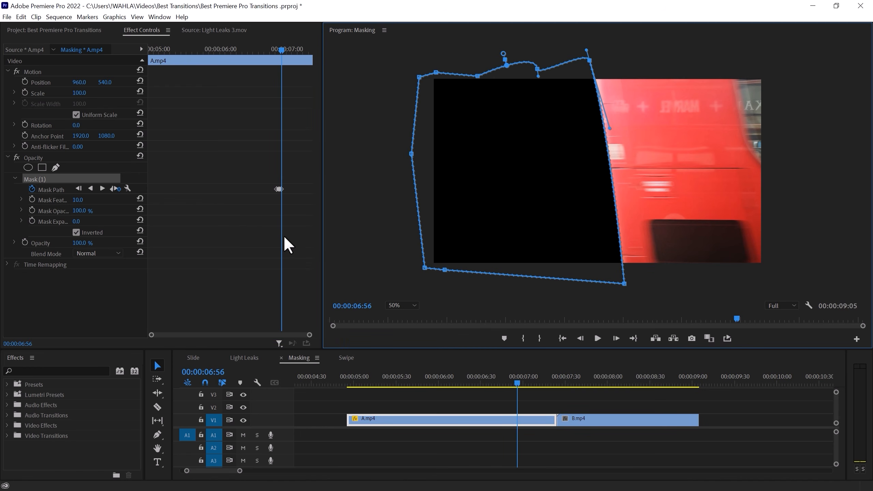
{"action": "key", "text": "Right"}
{"action": "left_click_drag", "start_coordinate": [625, 287], "coordinate": [618, 292]}
{"action": "mouse_move", "coordinate": [151, 334]}
{"action": "left_mouse_down"}
{"action": "mouse_move", "coordinate": [250, 335]}
{"action": "mouse_move", "coordinate": [152, 334]}
{"action": "left_mouse_up"}
{"action": "key", "text": "Right"}
{"action": "left_click_drag", "start_coordinate": [617, 293], "coordinate": [652, 293]}
{"action": "left_click_drag", "start_coordinate": [590, 60], "coordinate": [626, 59]}
{"action": "left_click", "coordinate": [635, 197]}
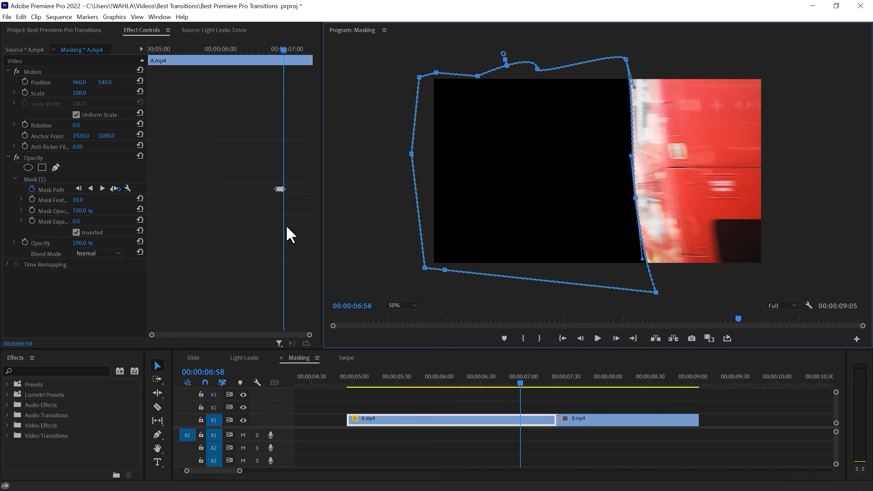
{"action": "key", "text": "Right"}
{"action": "key", "text": "Right"}
{"action": "left_click_drag", "start_coordinate": [656, 293], "coordinate": [702, 284]}
{"action": "left_click_drag", "start_coordinate": [636, 198], "coordinate": [658, 198]}
{"action": "left_click_drag", "start_coordinate": [642, 104], "coordinate": [657, 53]}
{"action": "key", "text": "Right"}
{"action": "key", "text": "Right"}
{"action": "left_click_drag", "start_coordinate": [660, 198], "coordinate": [690, 198]}
{"action": "left_click_drag", "start_coordinate": [702, 284], "coordinate": [718, 292]}
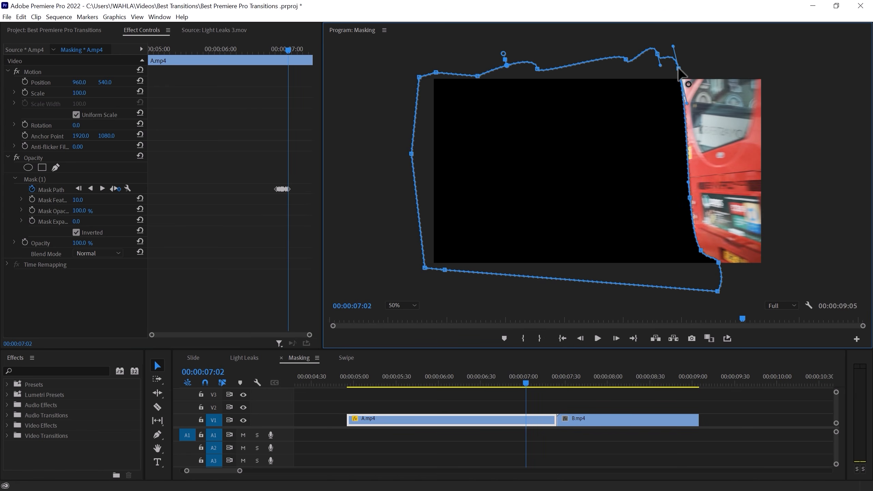
{"action": "key", "text": "Right"}
{"action": "key", "text": "Right"}
{"action": "left_click_drag", "start_coordinate": [690, 198], "coordinate": [717, 207]}
{"action": "left_click_drag", "start_coordinate": [688, 104], "coordinate": [707, 69]}
{"action": "key", "text": "Right"}
{"action": "key", "text": "Right"}
{"action": "left_click_drag", "start_coordinate": [718, 262], "coordinate": [779, 269]}
{"action": "left_click_drag", "start_coordinate": [714, 104], "coordinate": [733, 68]}
{"action": "key", "text": "Right"}
{"action": "key", "text": "Right"}
{"action": "left_click_drag", "start_coordinate": [746, 216], "coordinate": [782, 213]}
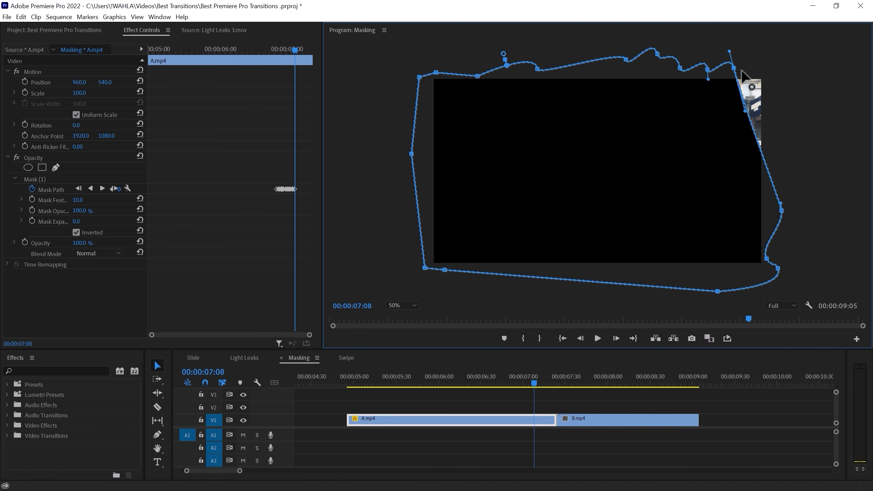
Scrub back through the start of the mask animation to review how it follows the bus
{"action": "left_click_drag", "start_coordinate": [374, 382], "coordinate": [528, 386]}
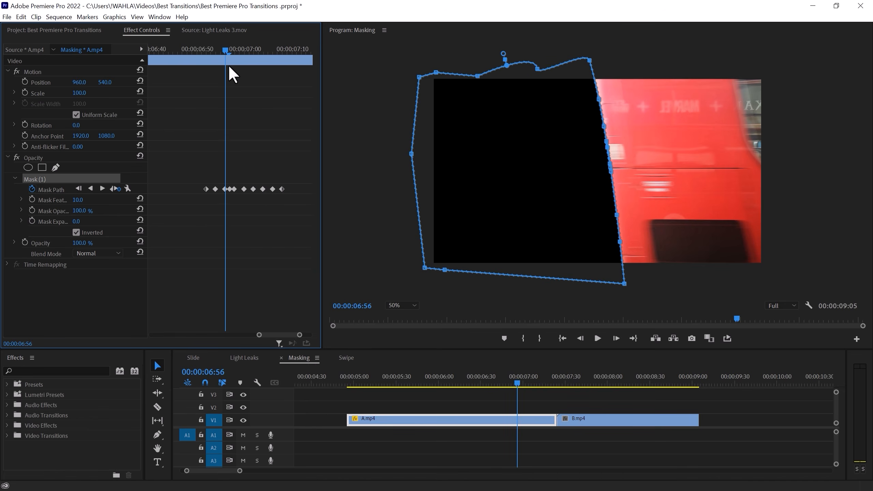
{"action": "left_click_drag", "start_coordinate": [228, 65], "coordinate": [218, 65]}
{"action": "left_click", "coordinate": [210, 50]}
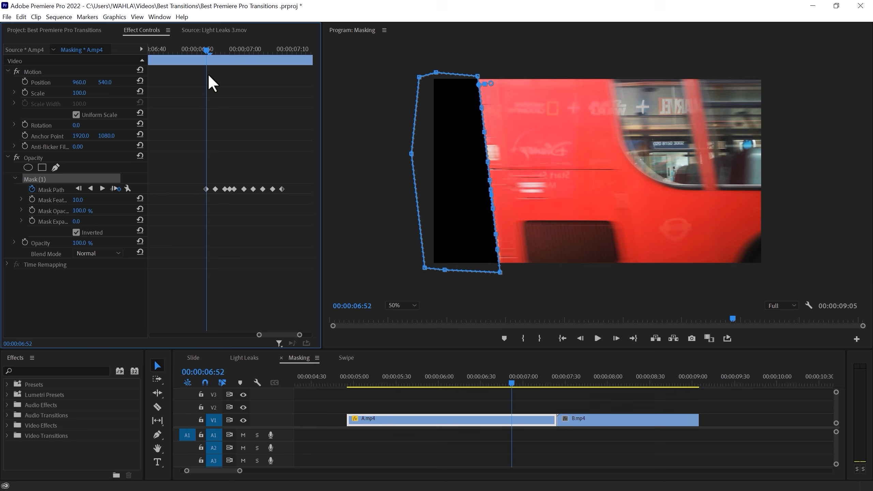
{"action": "key", "text": "Left"}
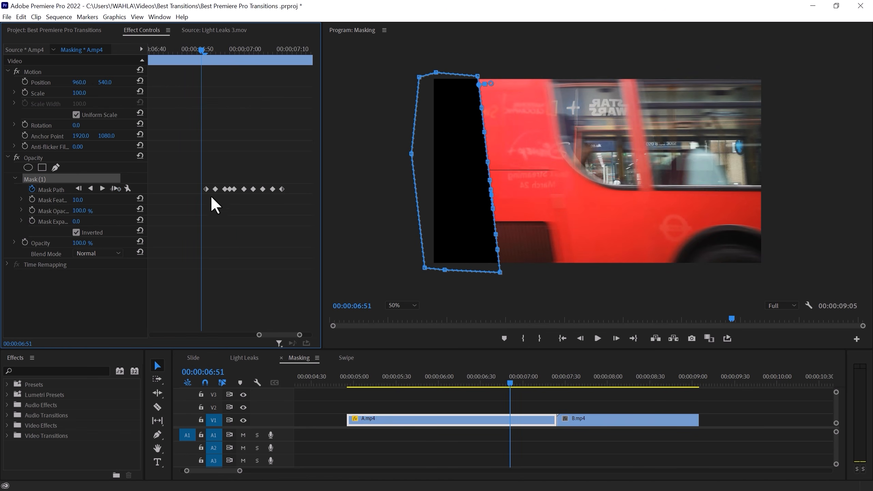
{"action": "left_click_drag", "start_coordinate": [468, 195], "coordinate": [395, 201]}
{"action": "left_click_drag", "start_coordinate": [204, 56], "coordinate": [253, 64]}
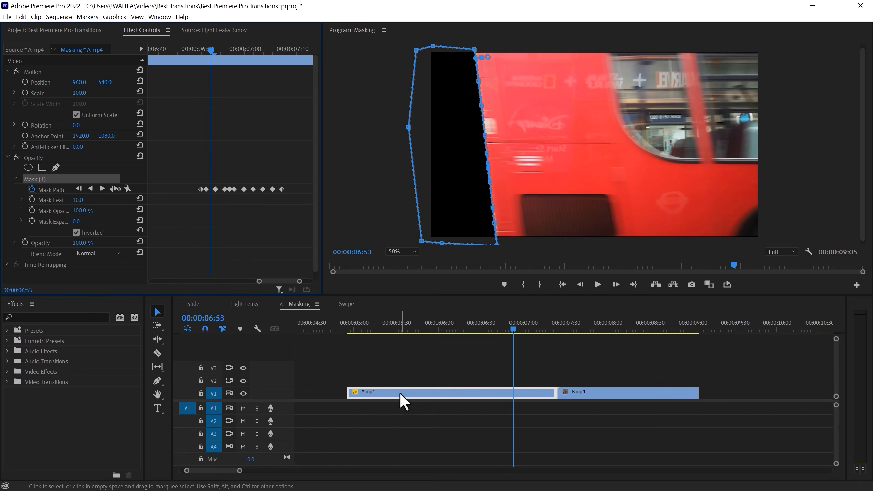
Move clip A up to track V2 and slide clip B earlier so it sits underneath A's end
{"action": "left_click_drag", "start_coordinate": [483, 387], "coordinate": [483, 383]}
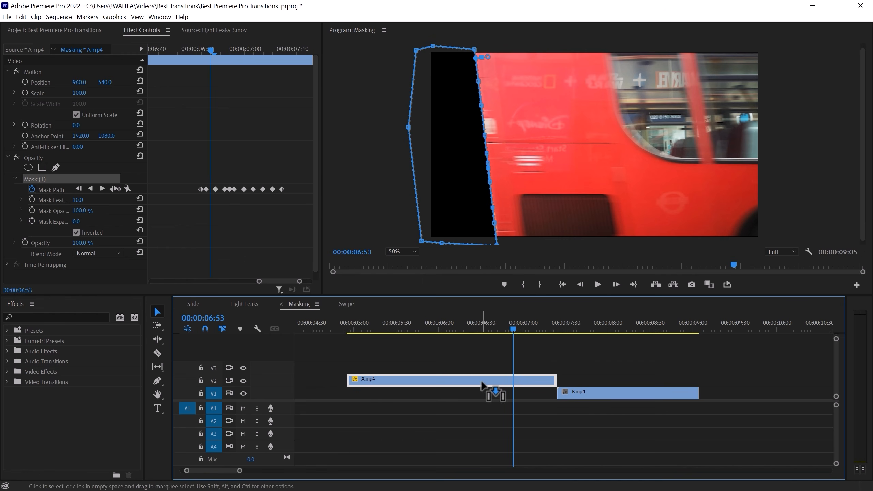
{"action": "left_click_drag", "start_coordinate": [591, 396], "coordinate": [550, 393]}
Play back the overlapping cut to preview the mask transition
{"action": "left_click", "coordinate": [537, 379]}
{"action": "left_click", "coordinate": [485, 326]}
{"action": "key", "text": "space"}
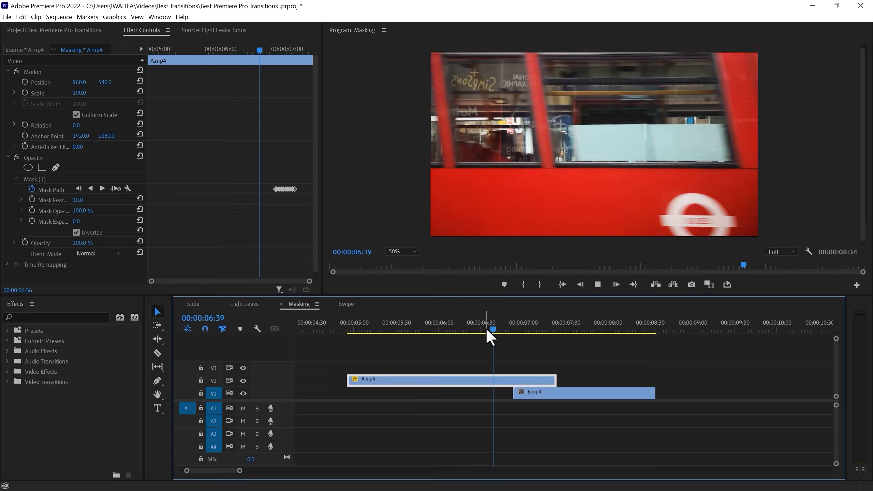
{"action": "left_click", "coordinate": [498, 327]}
{"action": "left_click", "coordinate": [492, 327]}
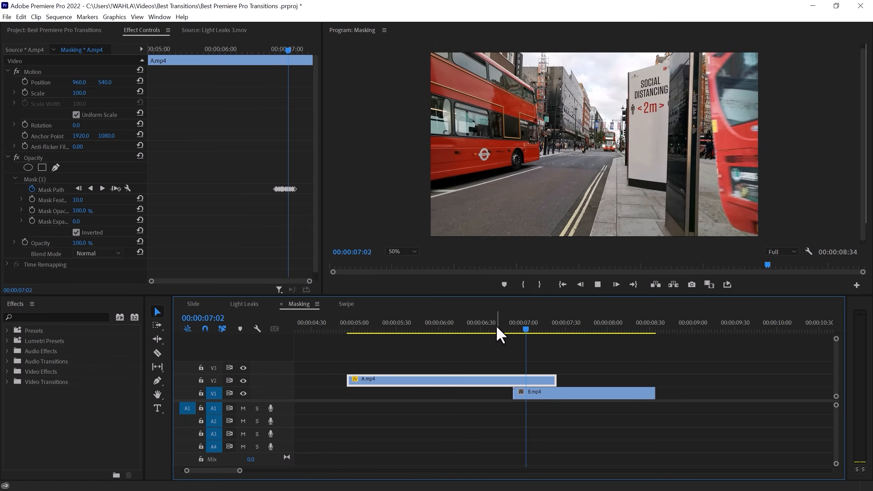
{"action": "left_click_drag", "start_coordinate": [496, 325], "coordinate": [519, 328]}
{"action": "key", "text": "space"}
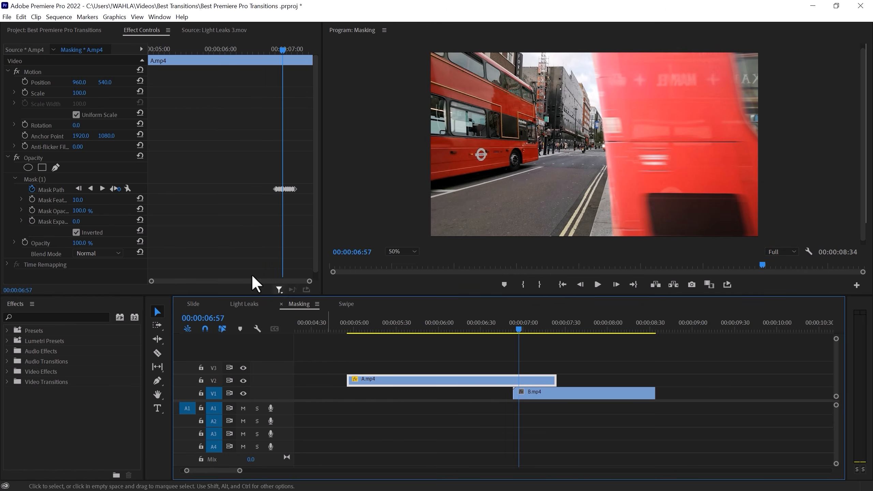
Set the mask feather to 15
{"action": "left_click", "coordinate": [84, 201]}
{"action": "type", "text": "15"}
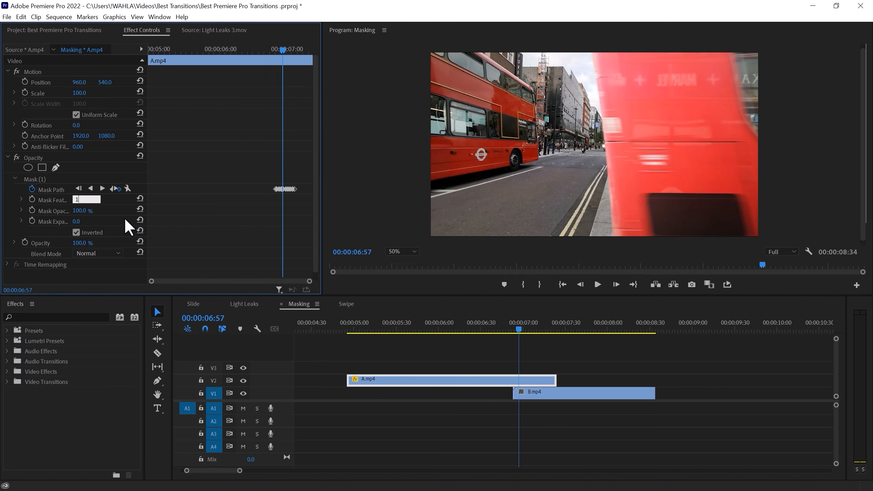
{"action": "key", "text": "Return"}
{"action": "left_click_drag", "start_coordinate": [508, 328], "coordinate": [470, 328]}
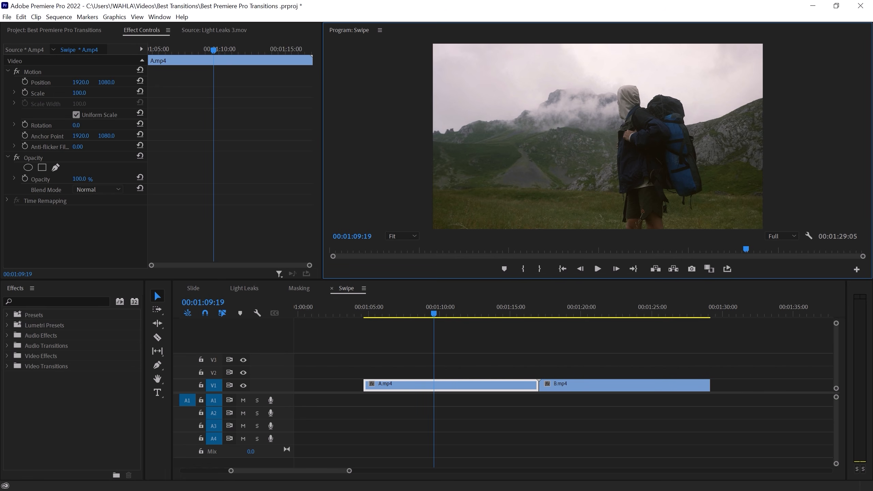
In the Swipe sequence, move clip A to track V2 and slide clip B to start under A's end
{"action": "left_click_drag", "start_coordinate": [488, 313], "coordinate": [516, 314]}
{"action": "left_click_drag", "start_coordinate": [478, 377], "coordinate": [498, 366]}
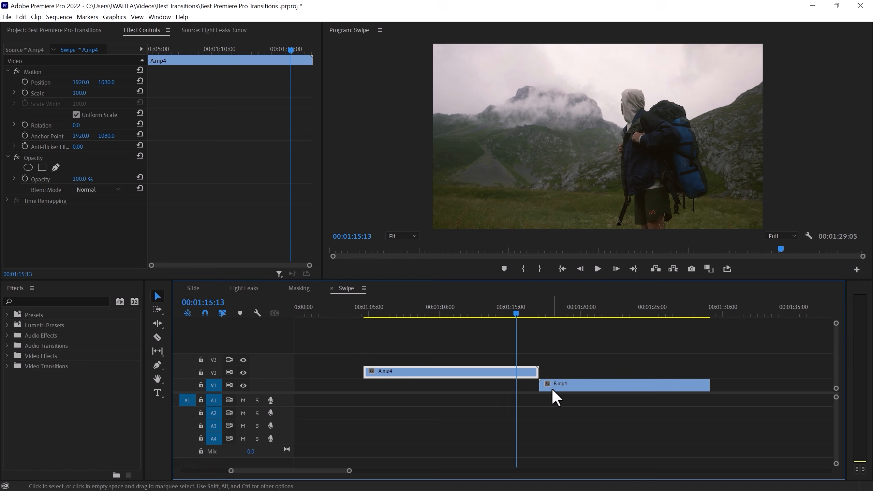
{"action": "left_click_drag", "start_coordinate": [572, 384], "coordinate": [541, 385]}
{"action": "left_click_drag", "start_coordinate": [507, 310], "coordinate": [509, 310]}
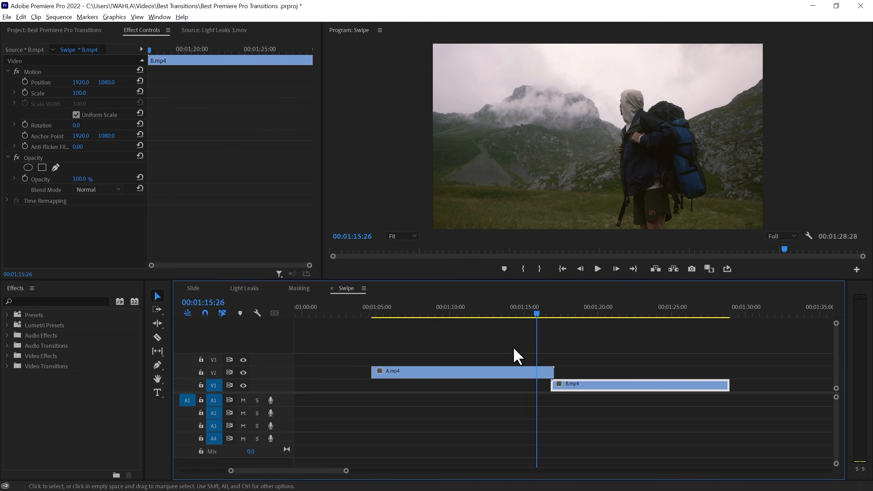
Split clip A at the start of clip B and move its first part back to V1, leaving a short tail on V2
{"action": "scroll", "coordinate": [513, 346], "scroll_direction": "up", "scroll_amount": 2}
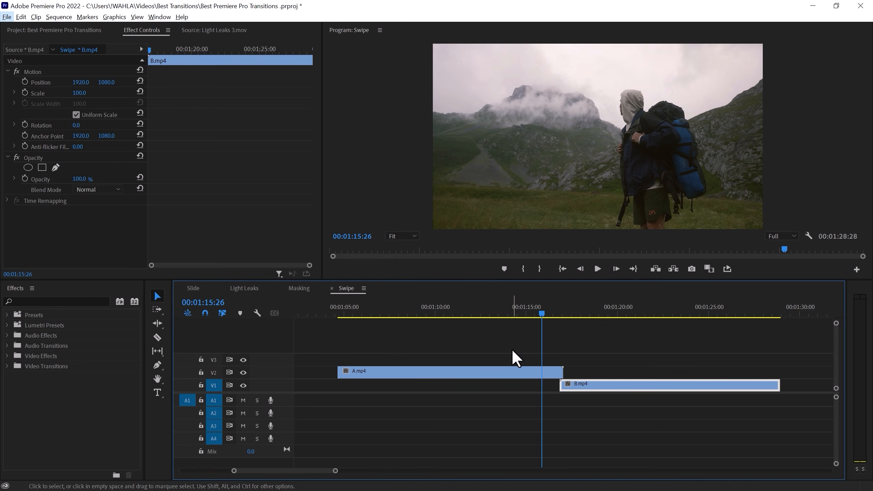
{"action": "scroll", "coordinate": [513, 349], "scroll_direction": "up", "scroll_amount": 1}
{"action": "scroll", "coordinate": [508, 350], "scroll_direction": "up", "scroll_amount": 2}
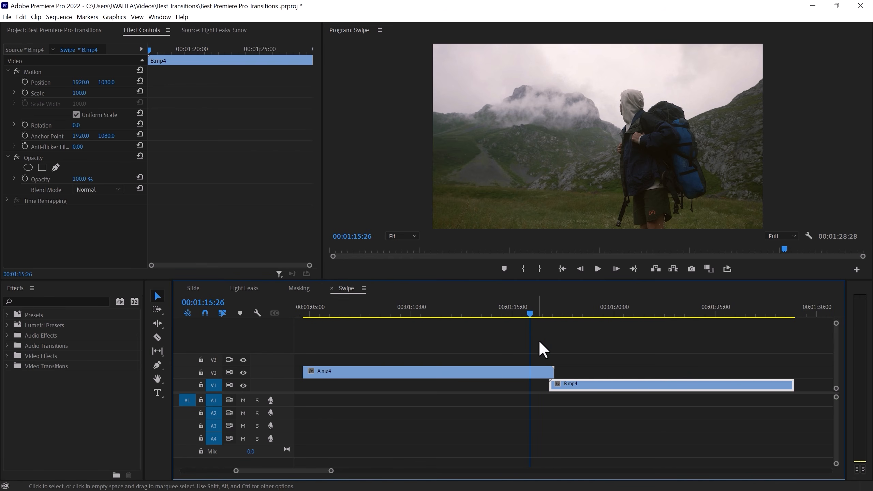
{"action": "scroll", "coordinate": [543, 344], "scroll_direction": "up", "scroll_amount": 3}
{"action": "left_click_drag", "start_coordinate": [577, 387], "coordinate": [567, 388]}
{"action": "left_click", "coordinate": [535, 311]}
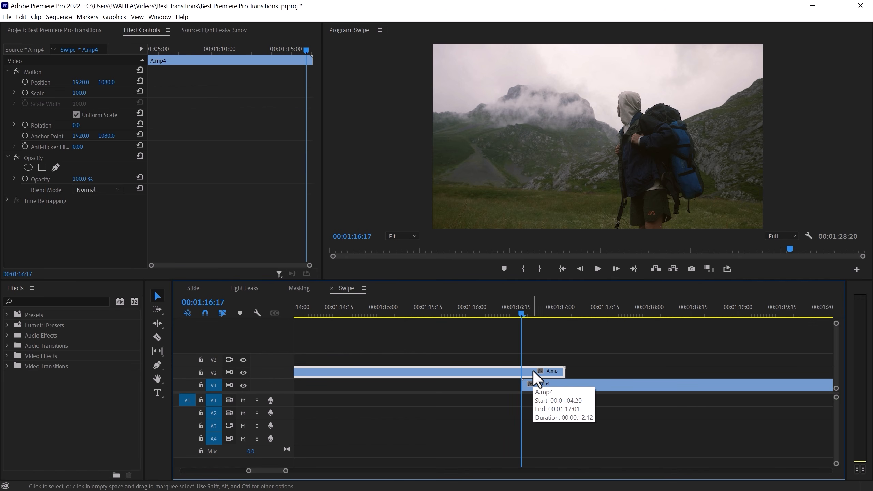
{"action": "key", "text": "ctrl+k"}
{"action": "left_click_drag", "start_coordinate": [490, 372], "coordinate": [491, 385]}
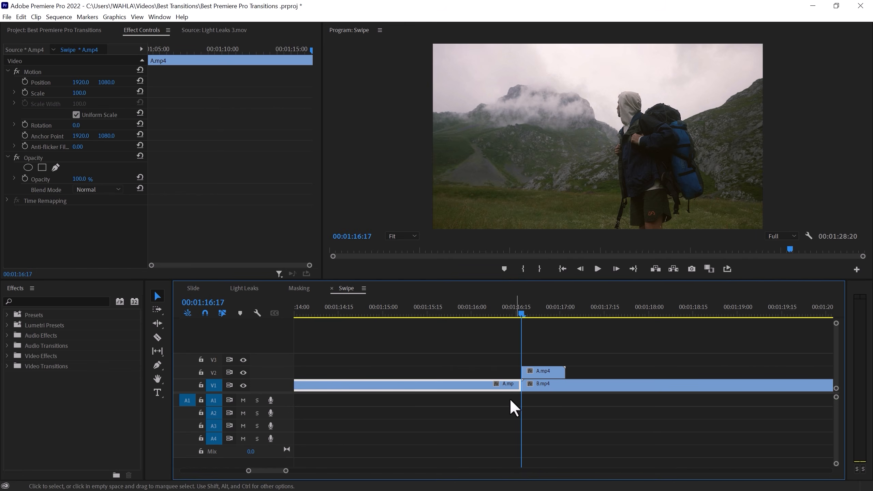
{"action": "left_click_drag", "start_coordinate": [518, 312], "coordinate": [537, 315]}
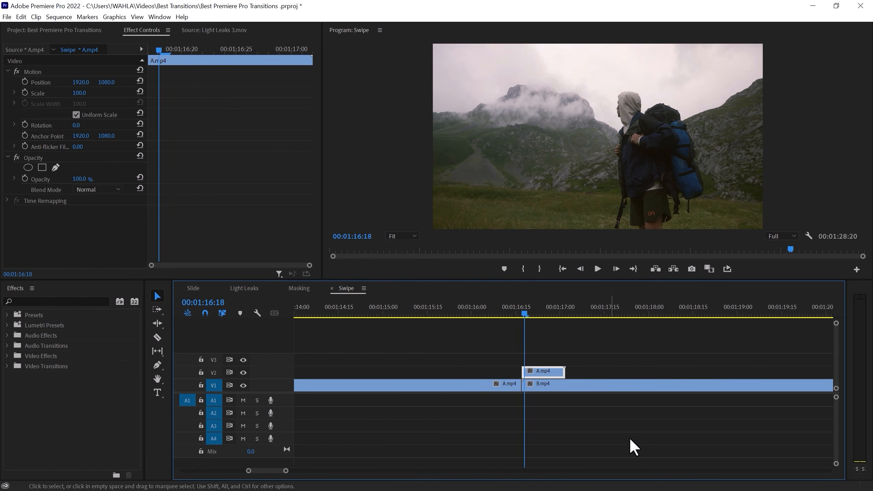
Search the effects for transform and apply the Distort Transform effect to clip A's tail on V2
{"action": "left_click", "coordinate": [51, 301]}
{"action": "type", "text": "tra"}
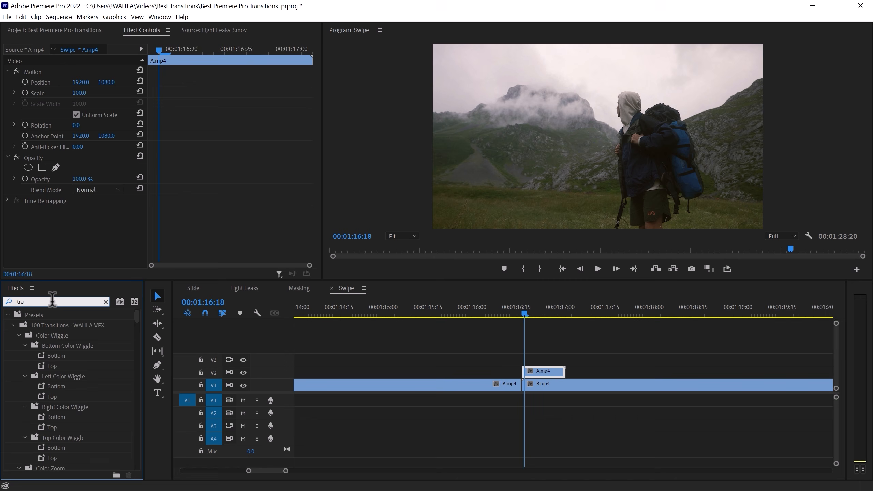
{"action": "type", "text": "nsform"}
{"action": "left_click_drag", "start_coordinate": [41, 377], "coordinate": [72, 375]}
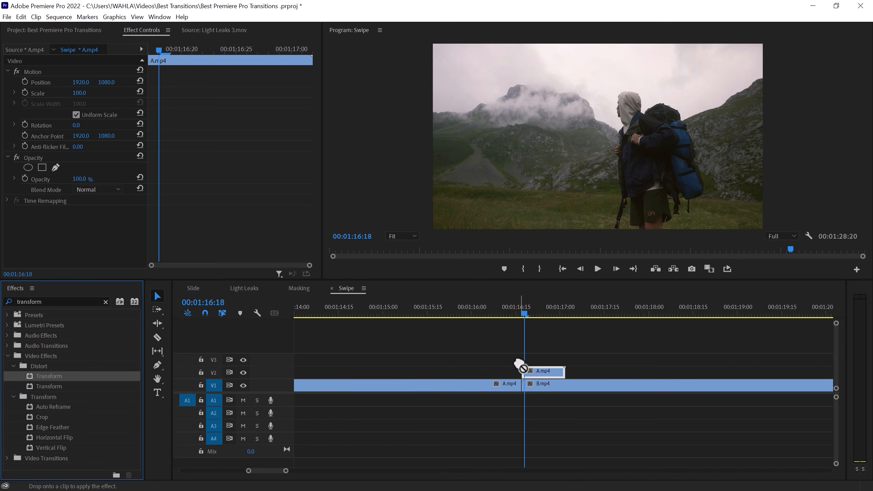
{"action": "left_click_drag", "start_coordinate": [526, 316], "coordinate": [522, 316]}
Enable Uniform Scale and keyframe the Transform position so the clip slides vertically off screen, tightening the keyframe spacing
{"action": "scroll", "coordinate": [217, 150], "scroll_direction": "down", "scroll_amount": 3}
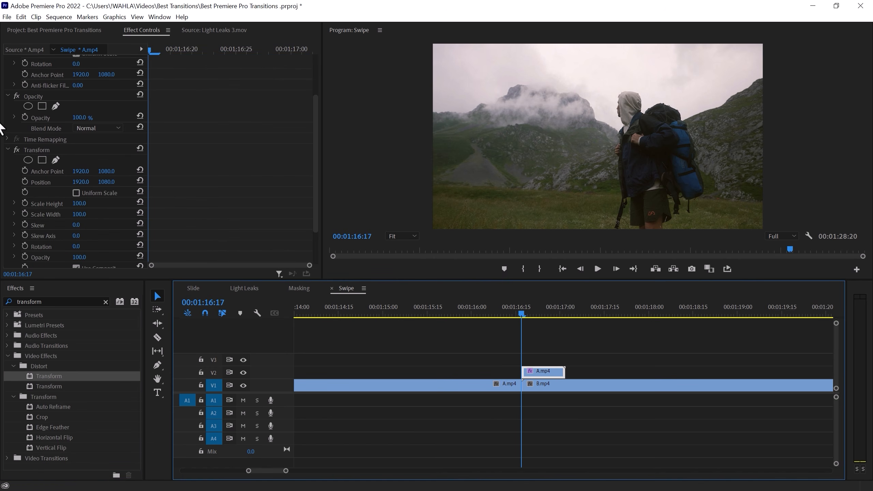
{"action": "scroll", "coordinate": [52, 145], "scroll_direction": "down", "scroll_amount": 3}
{"action": "left_click", "coordinate": [76, 144]}
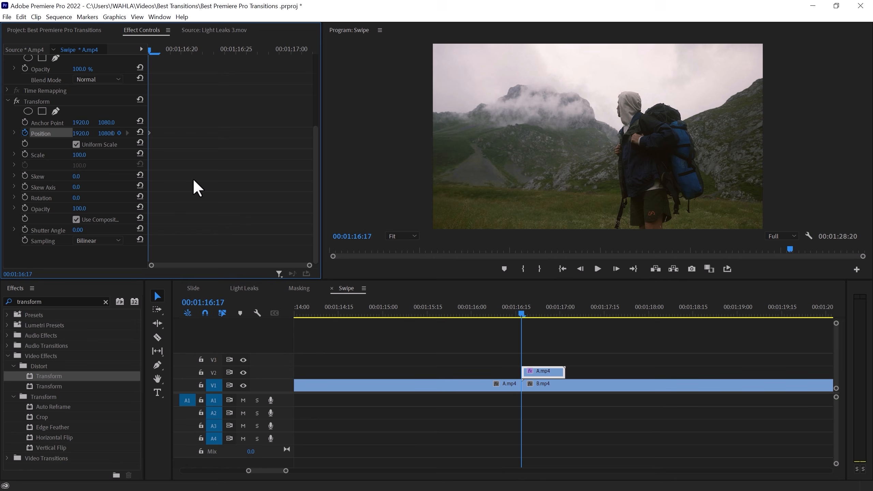
{"action": "left_click_drag", "start_coordinate": [159, 52], "coordinate": [226, 73]}
{"action": "left_click_drag", "start_coordinate": [106, 134], "coordinate": [871, 133]}
{"action": "key", "text": "Up"}
{"action": "key", "text": "space"}
{"action": "key", "text": "Up"}
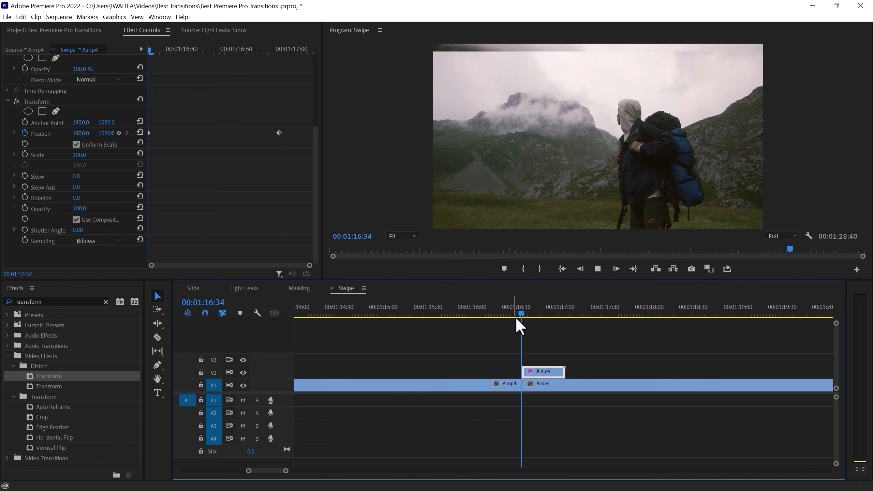
{"action": "left_click_drag", "start_coordinate": [516, 317], "coordinate": [535, 313]}
{"action": "left_click_drag", "start_coordinate": [149, 133], "coordinate": [179, 88]}
{"action": "left_click", "coordinate": [192, 49]}
{"action": "left_click_drag", "start_coordinate": [279, 133], "coordinate": [256, 133]}
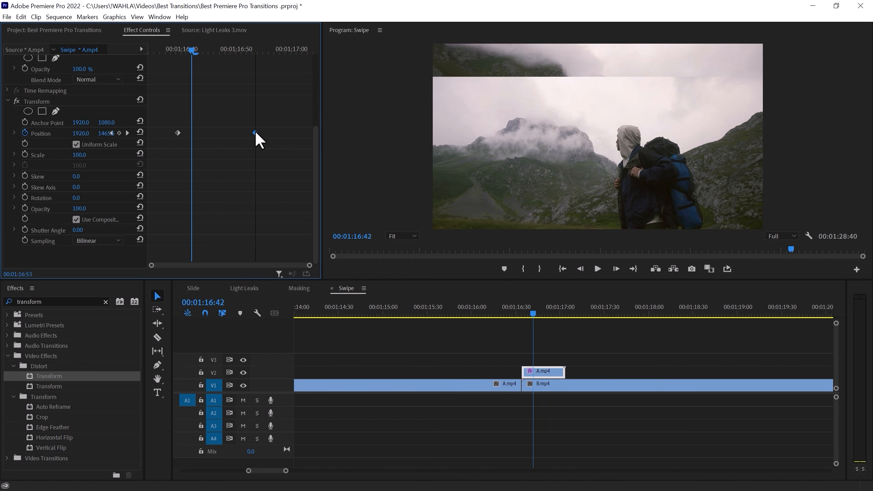
Ease the position keyframes into a bell-shaped velocity curve and play back the swipe
{"action": "left_click", "coordinate": [13, 134]}
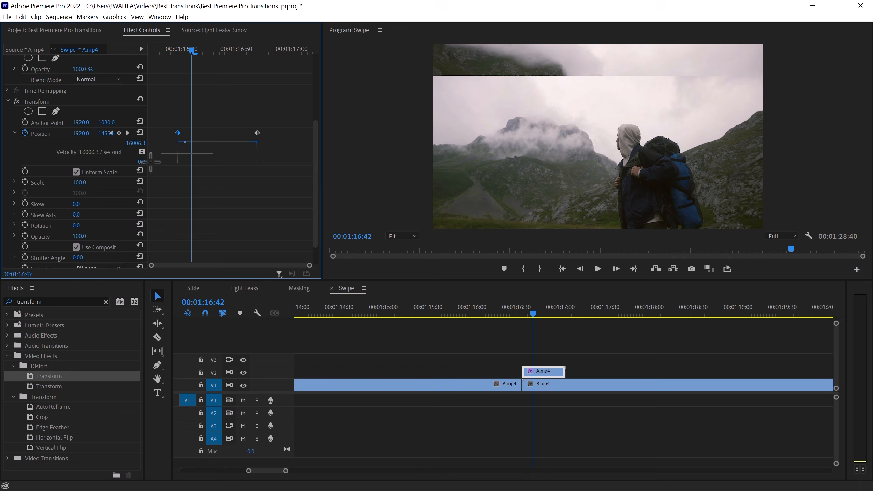
{"action": "left_click_drag", "start_coordinate": [189, 149], "coordinate": [236, 167]}
{"action": "left_click", "coordinate": [176, 47]}
{"action": "key", "text": "space"}
{"action": "left_click", "coordinate": [172, 45]}
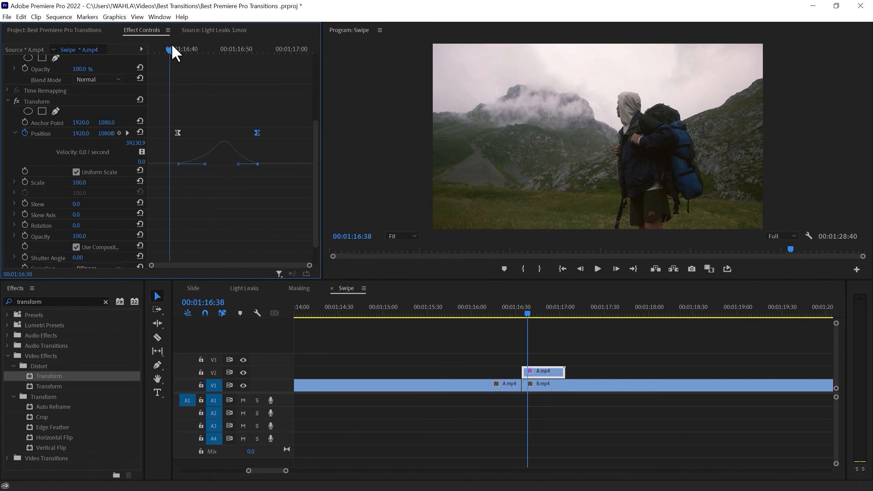
{"action": "key", "text": "space"}
Turn off Use Composition's Shutter Angle and set the shutter angle to 360
{"action": "scroll", "coordinate": [59, 227], "scroll_direction": "down", "scroll_amount": 2}
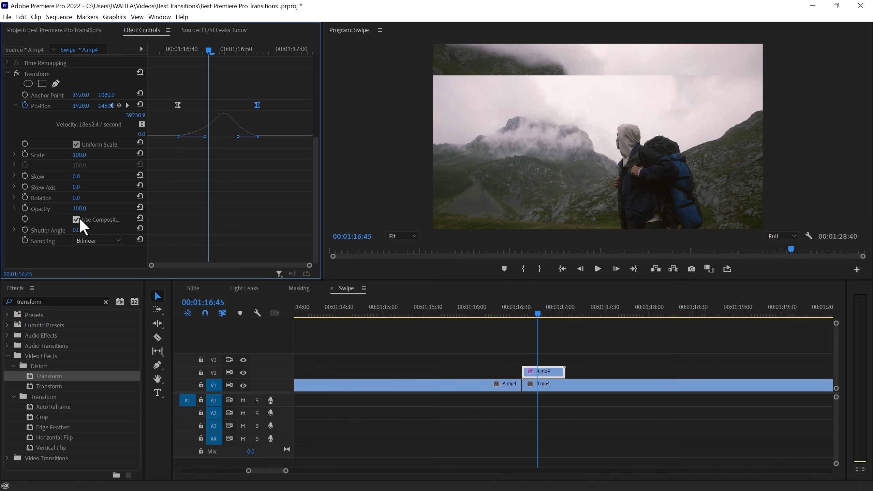
{"action": "left_click", "coordinate": [76, 219]}
{"action": "key", "text": "Tab"}
{"action": "type", "text": "360"}
{"action": "key", "text": "Return"}
Play back the swipe transition to check the motion blur
{"action": "key", "text": "space"}
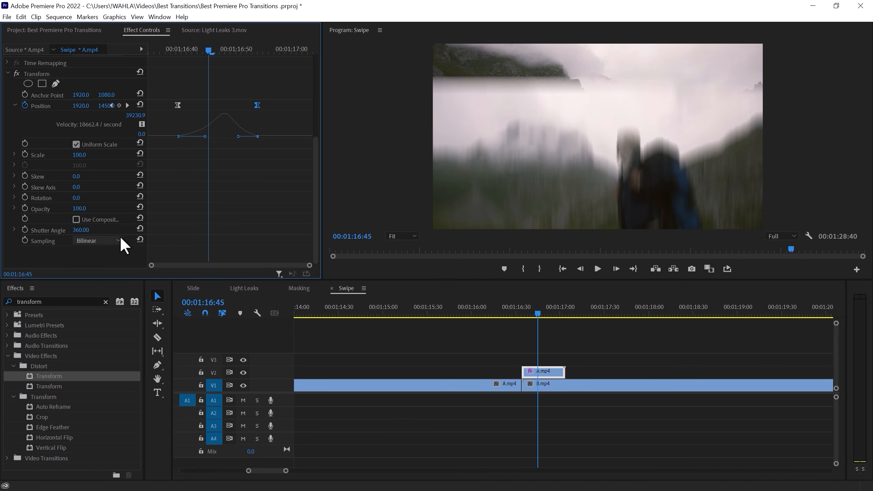
{"action": "left_click", "coordinate": [159, 45]}
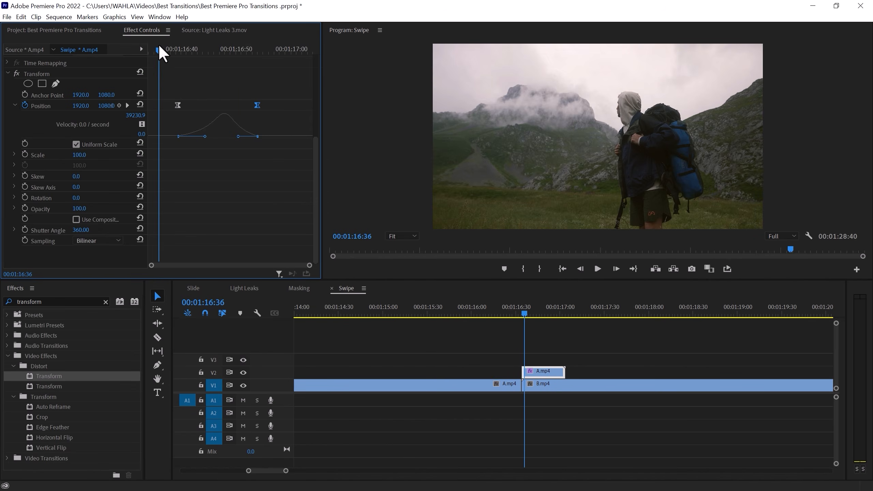
{"action": "left_click", "coordinate": [160, 51]}
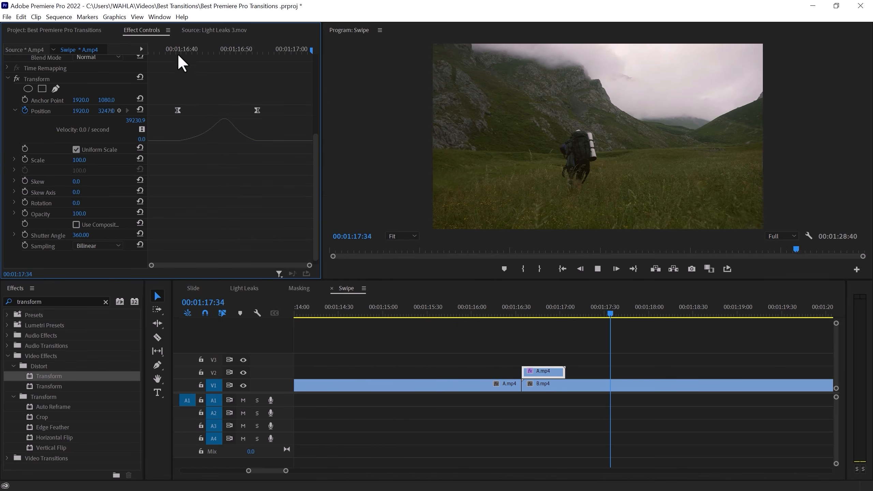
{"action": "left_click", "coordinate": [163, 49]}
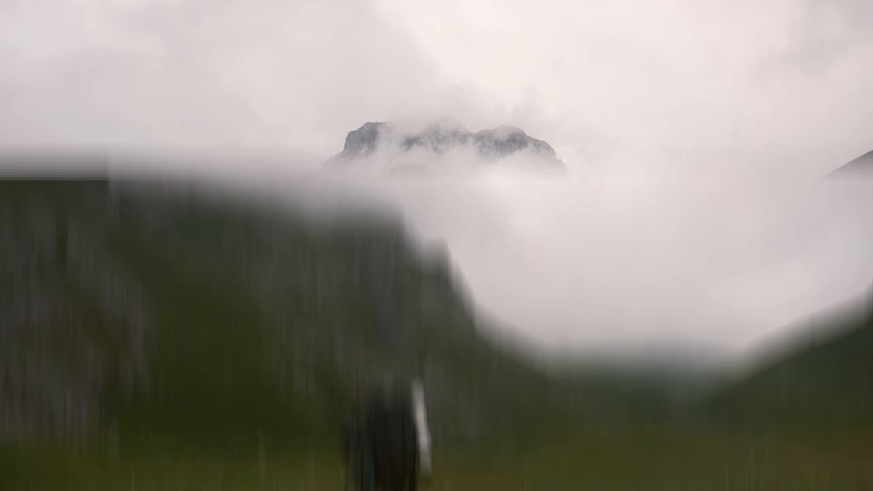